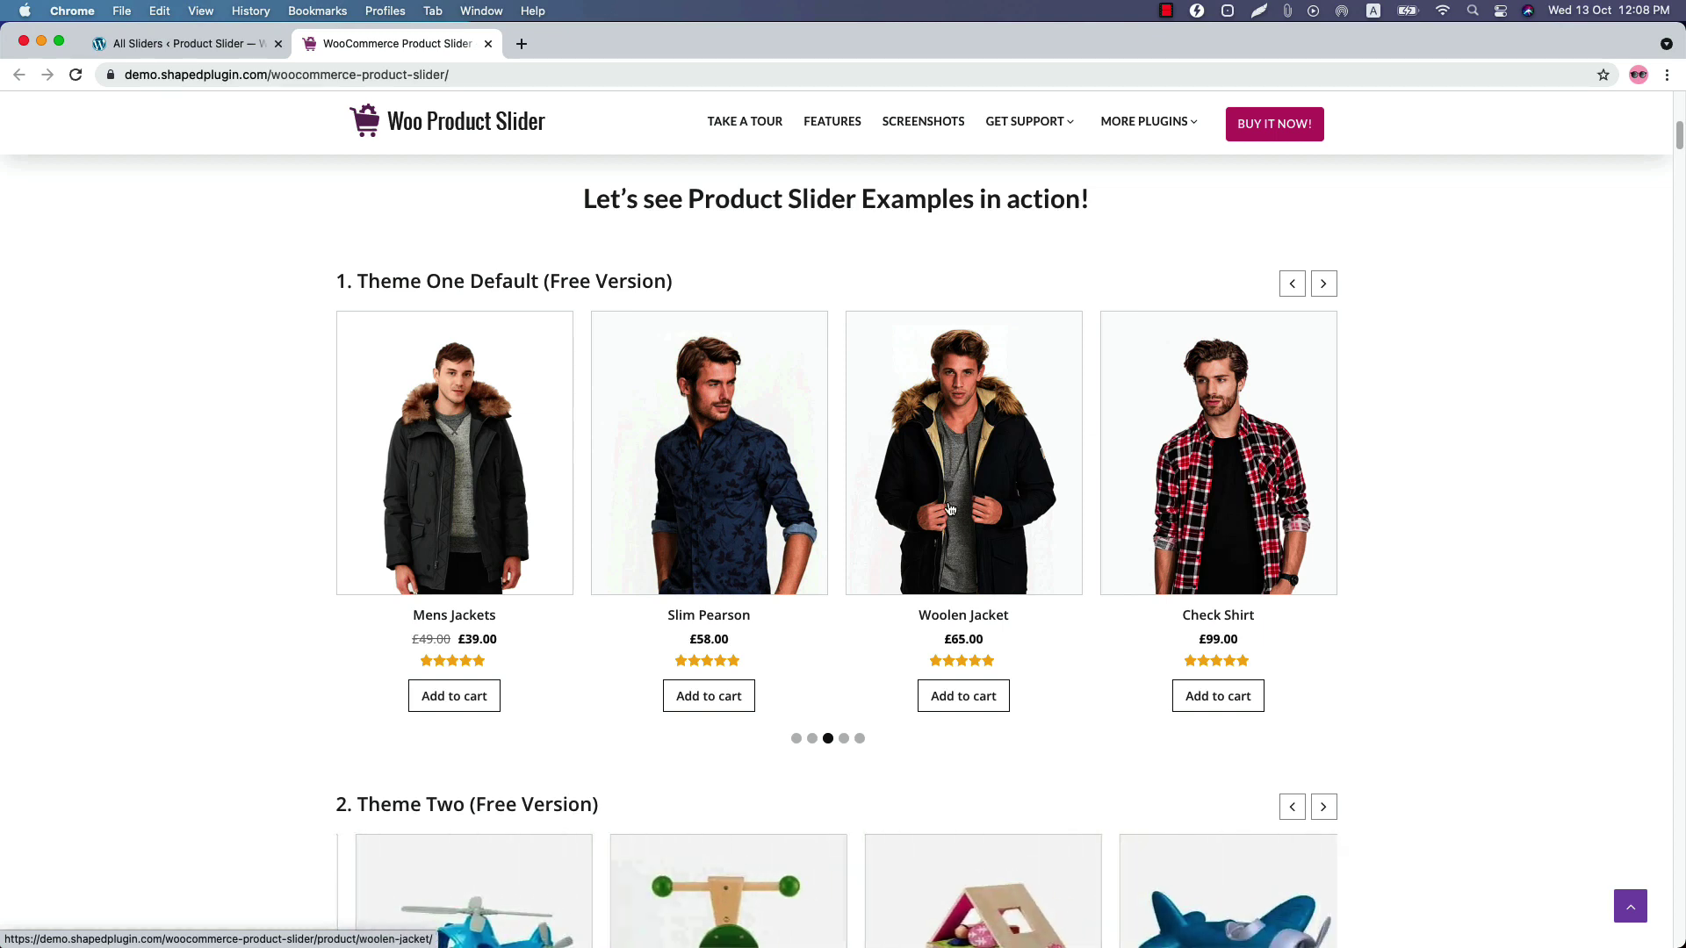
- Return to the WordPress dashboard and bring up the Product Slider plugin's All Sliders list
scroll(931, 539, "down", 5)
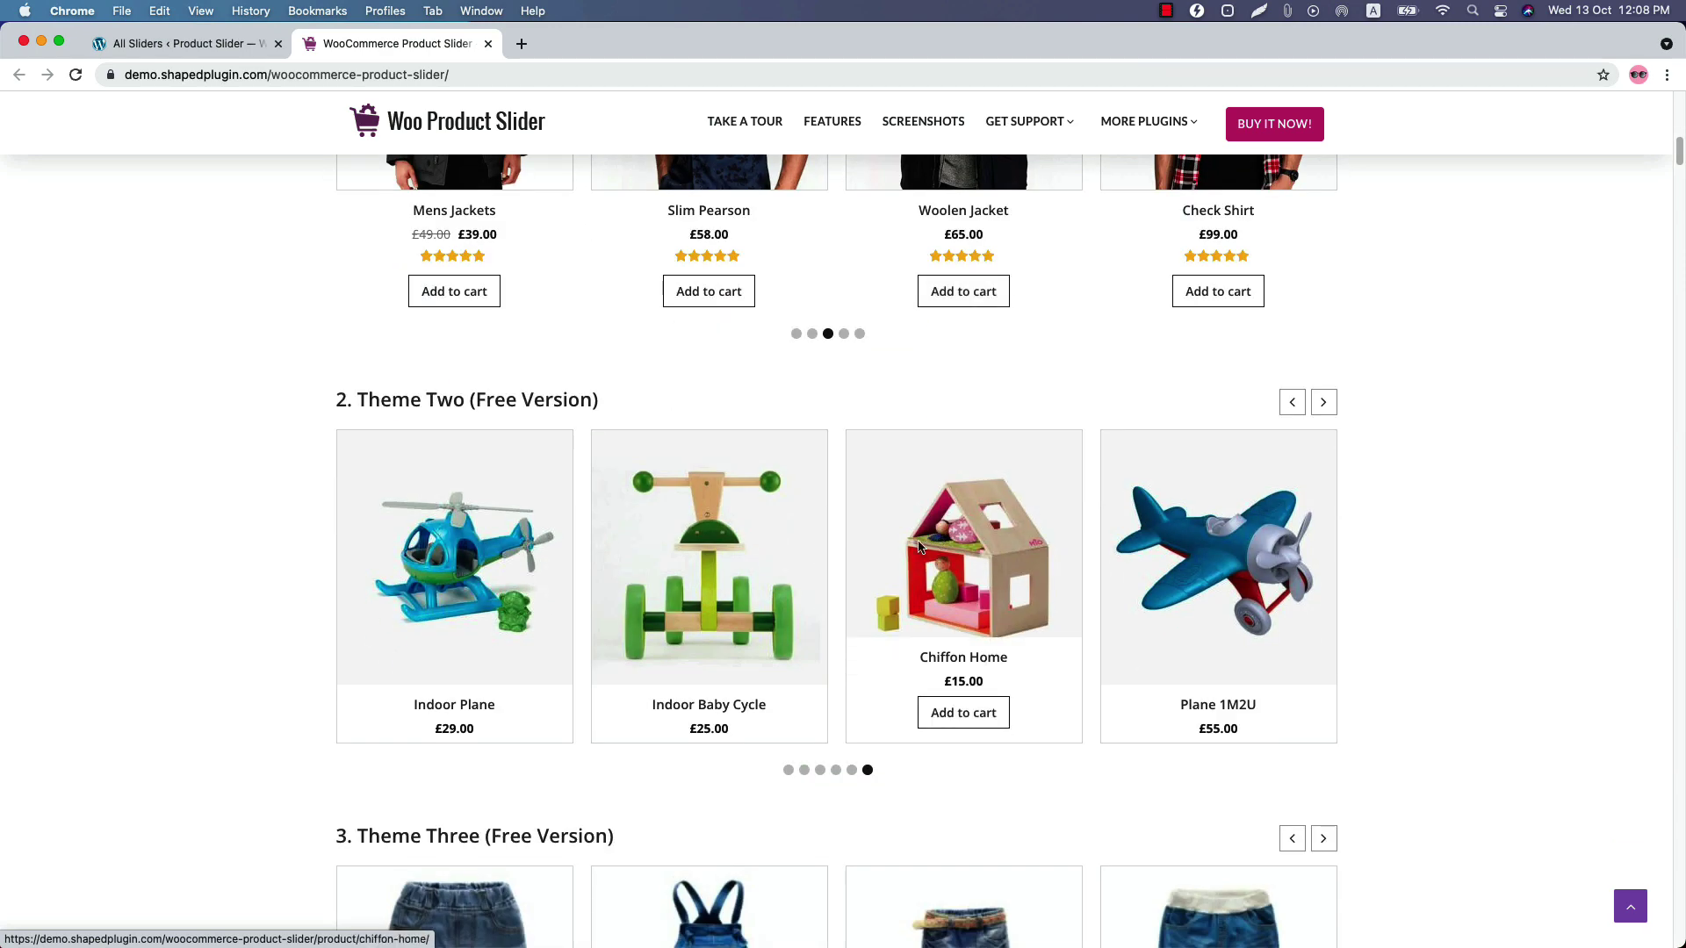
scroll(460, 602, "down", 4)
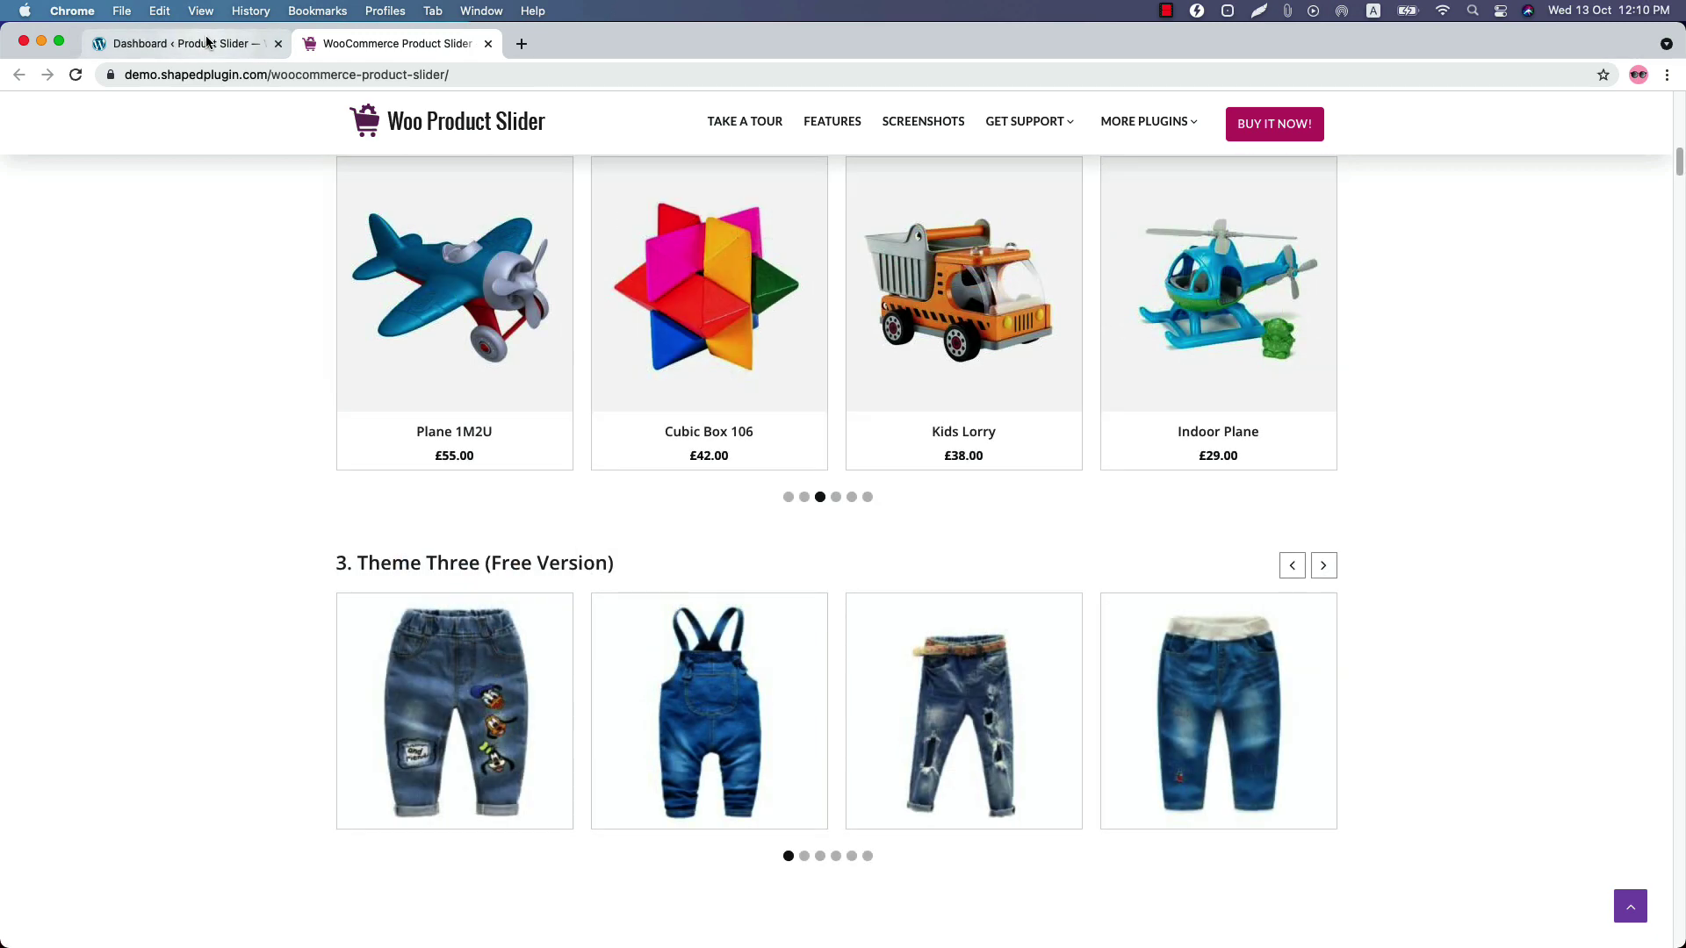
left_click(208, 42)
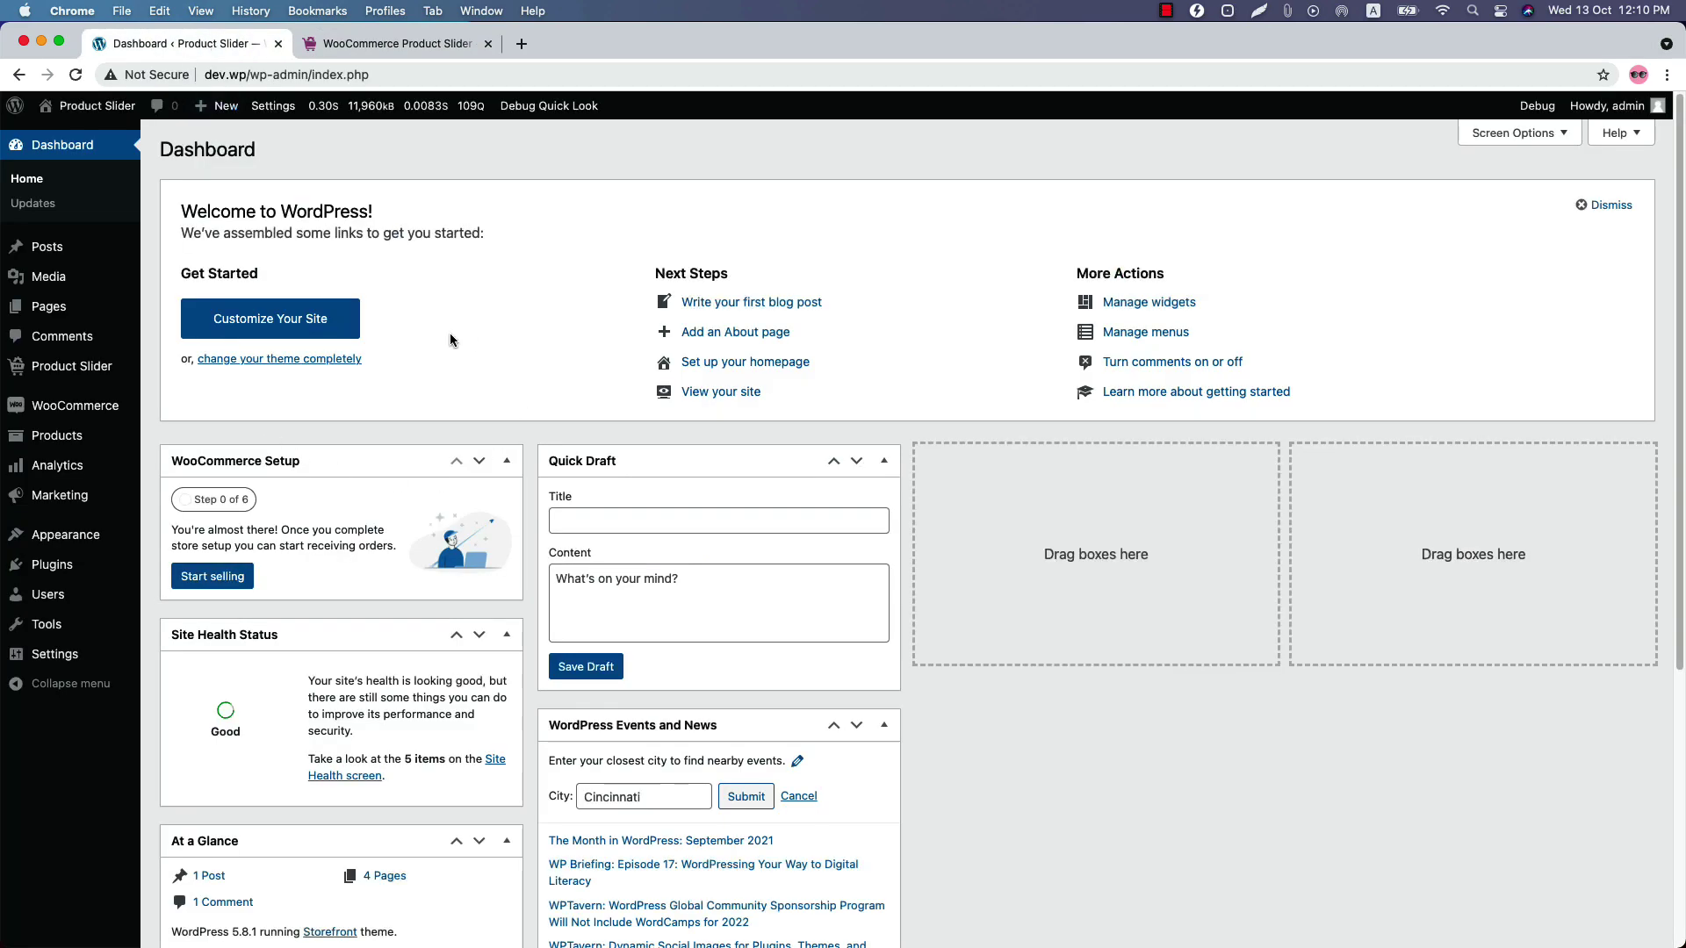
left_click(63, 371)
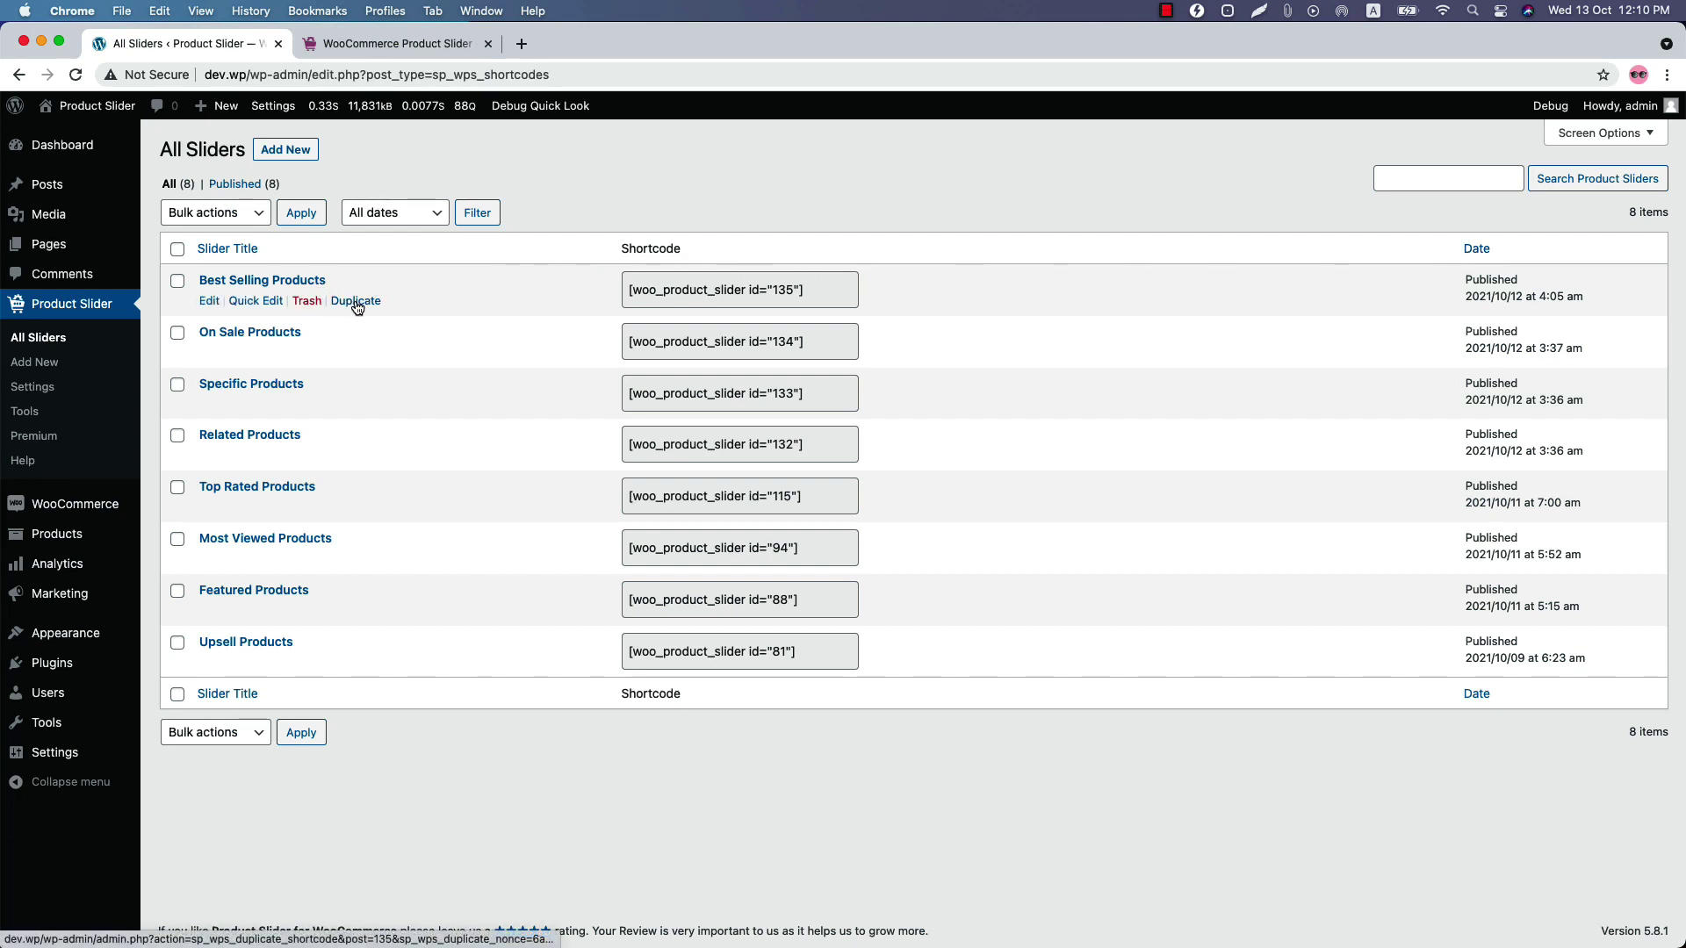
- Add a new slider titled 'Latest Products' and set its theme to Theme Two
left_click(299, 156)
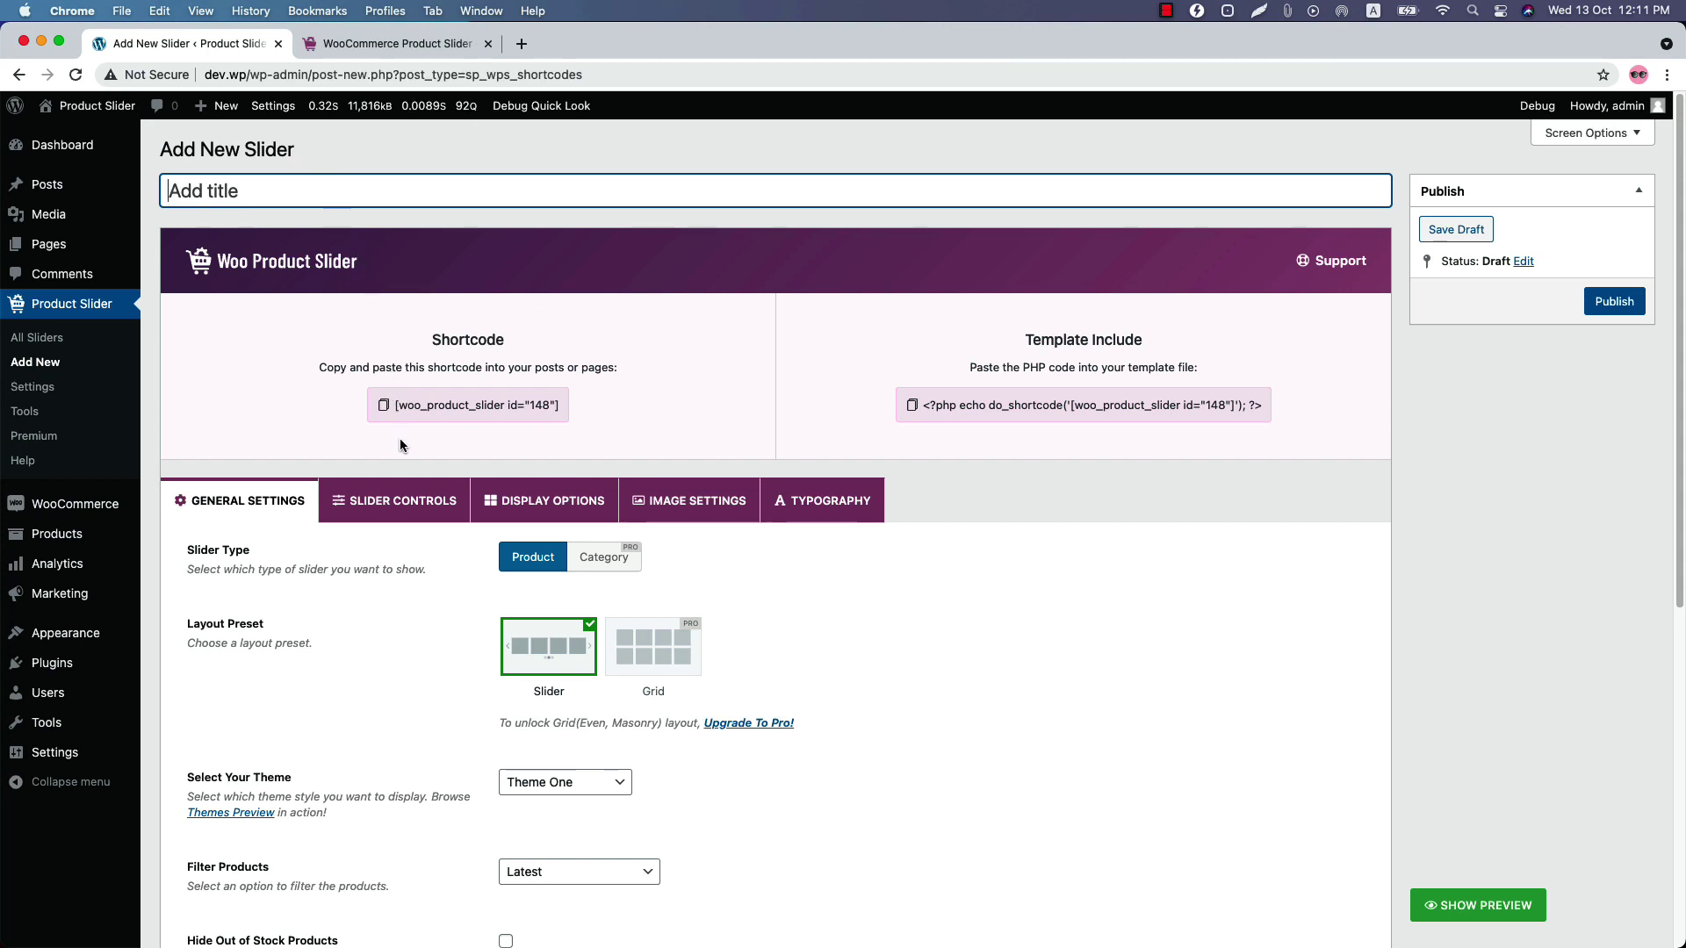
type("Latest Products")
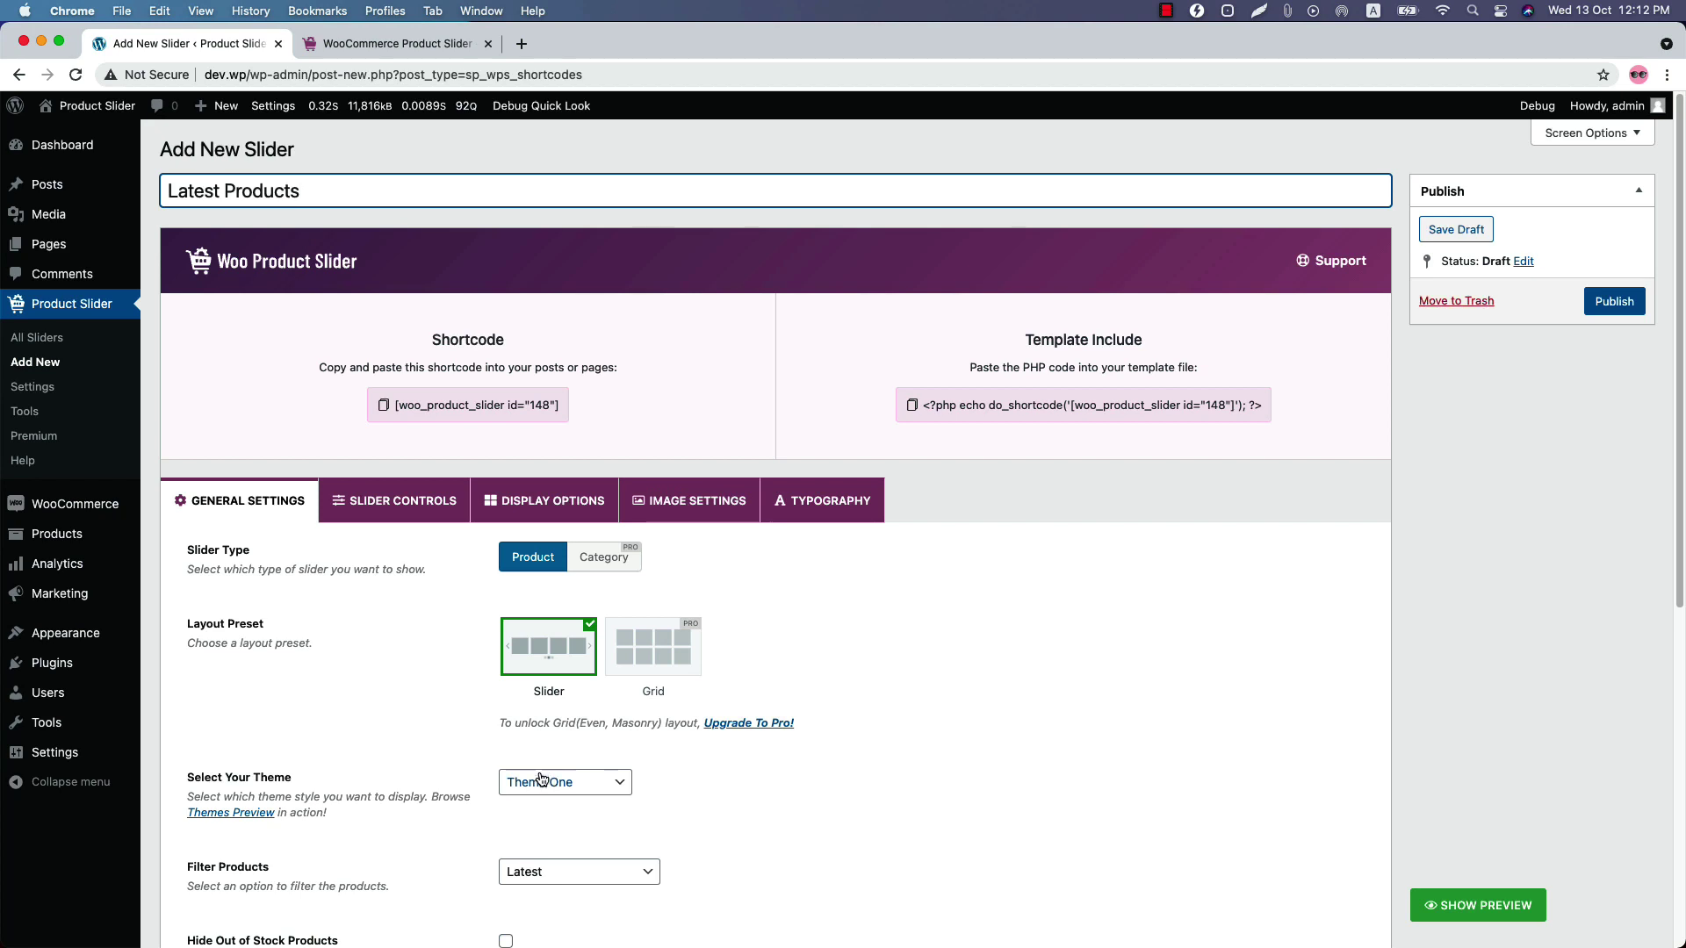
left_click(541, 781)
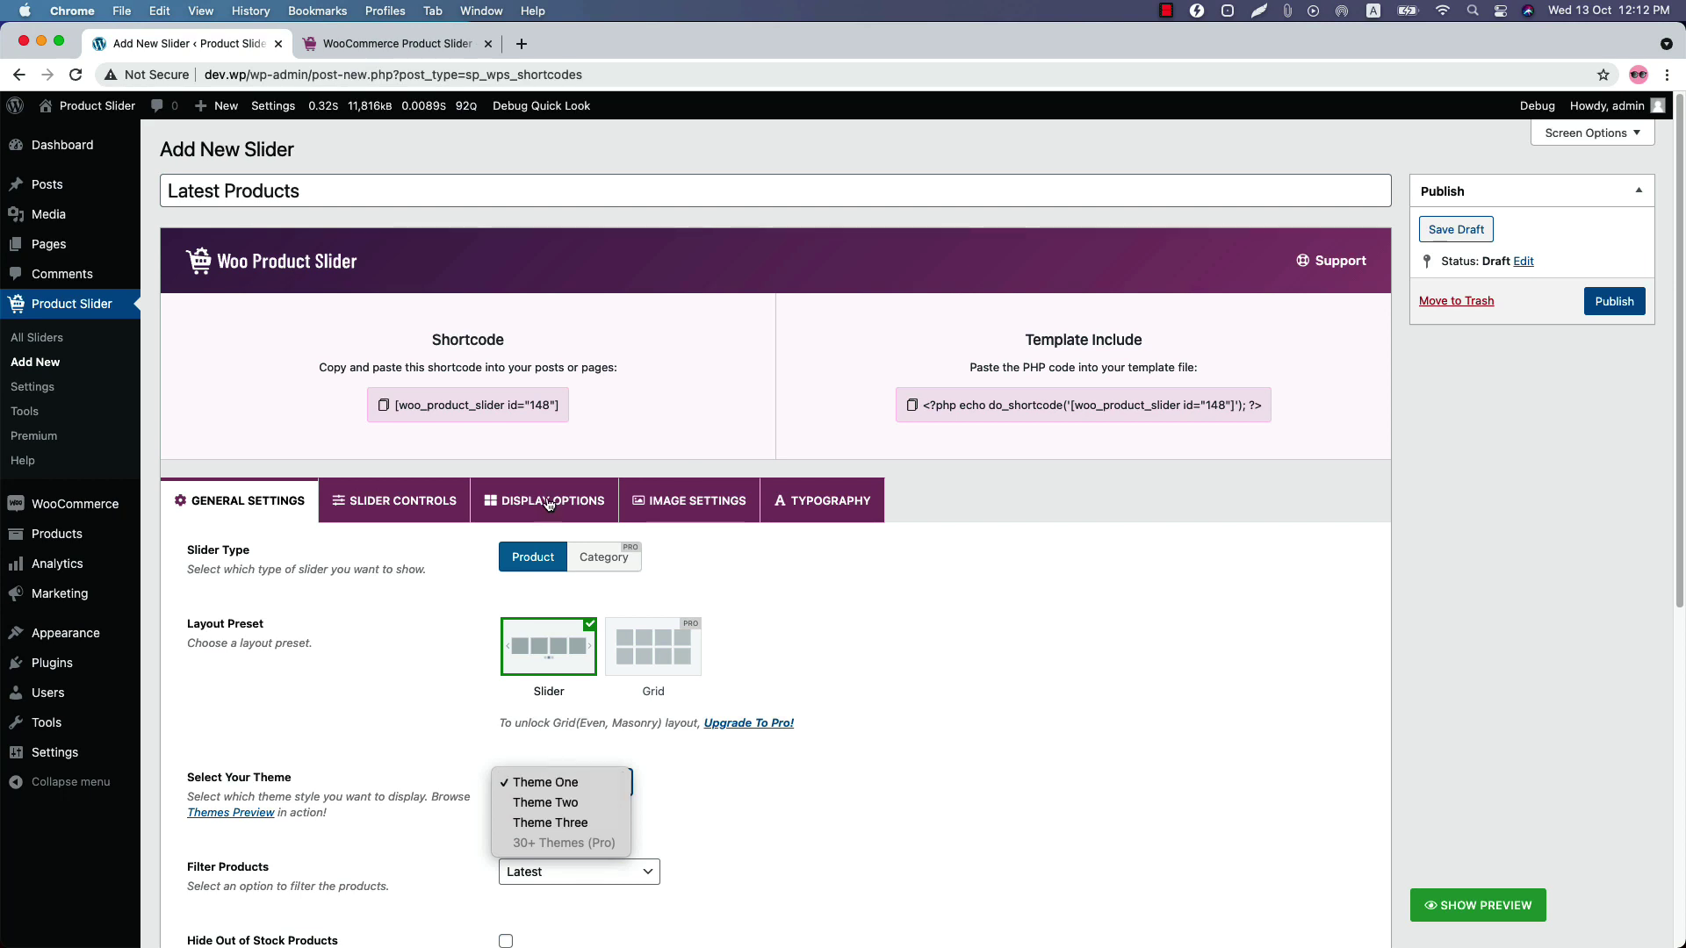
left_click(651, 798)
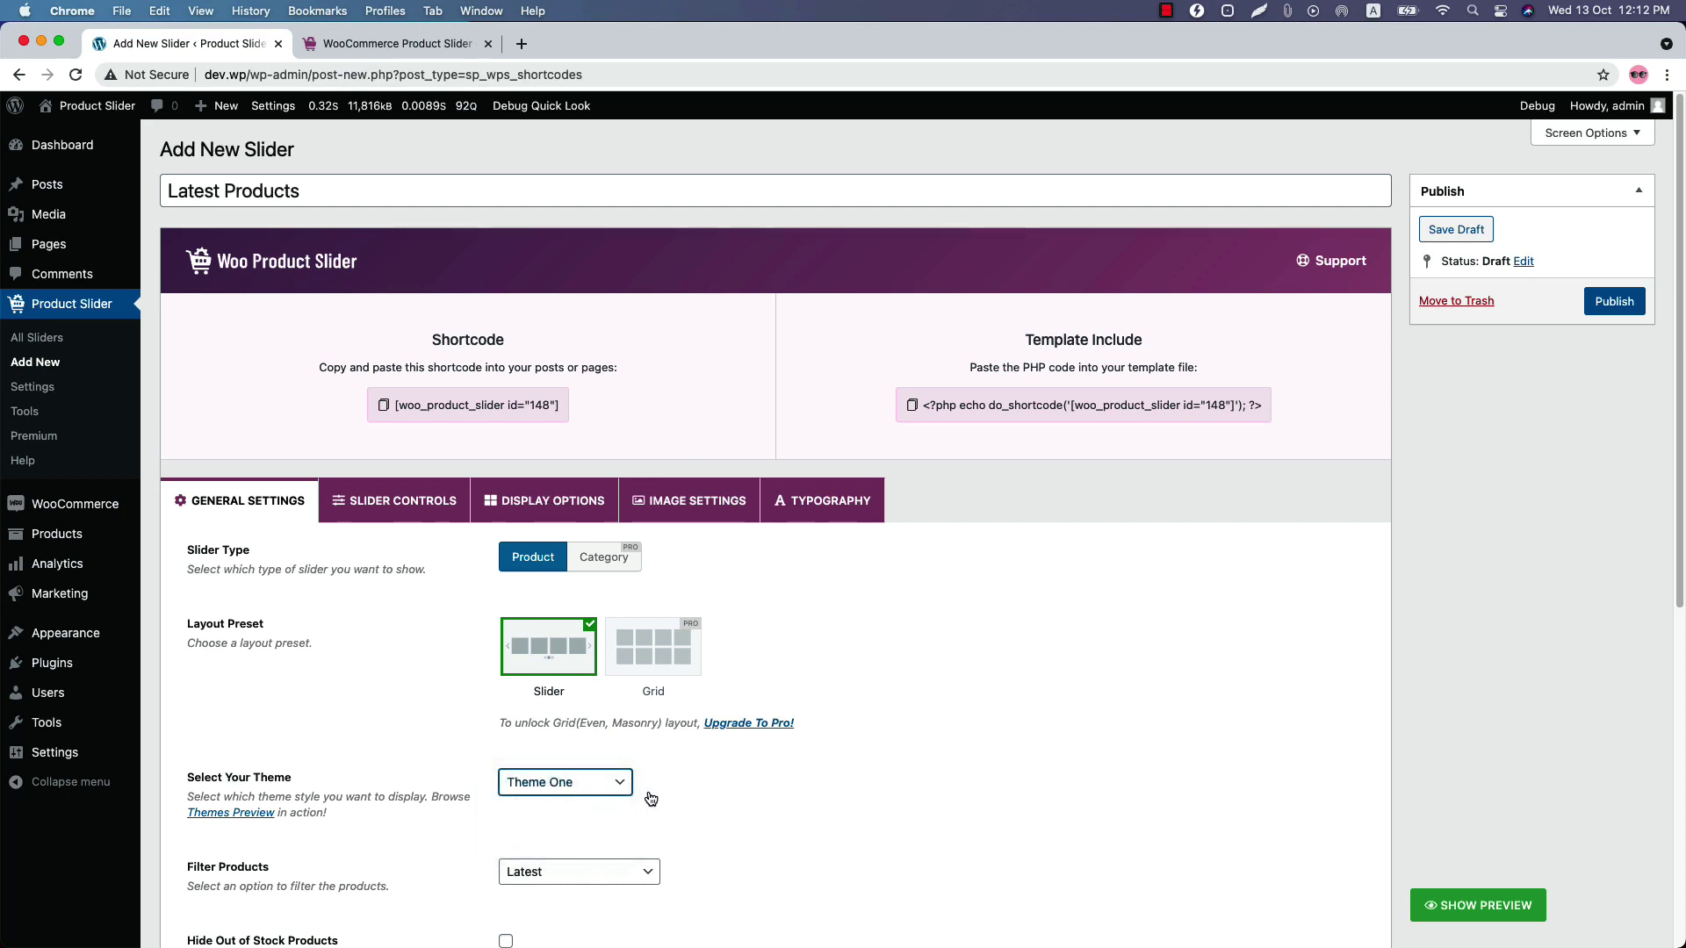
left_click(615, 782)
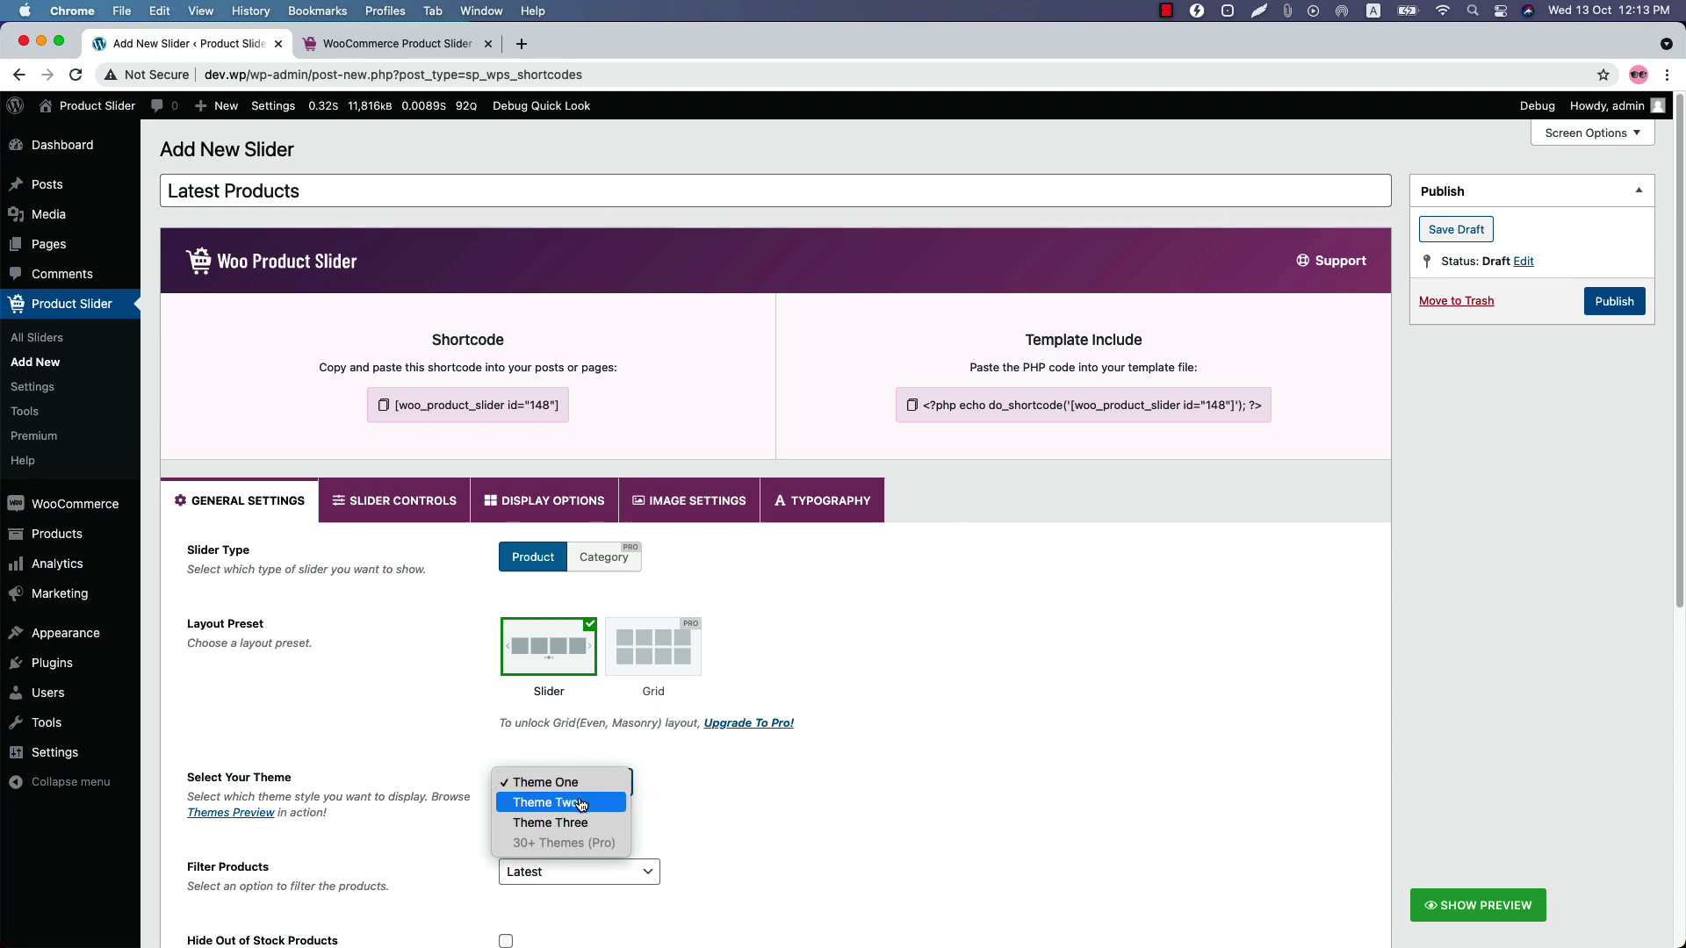
left_click(578, 797)
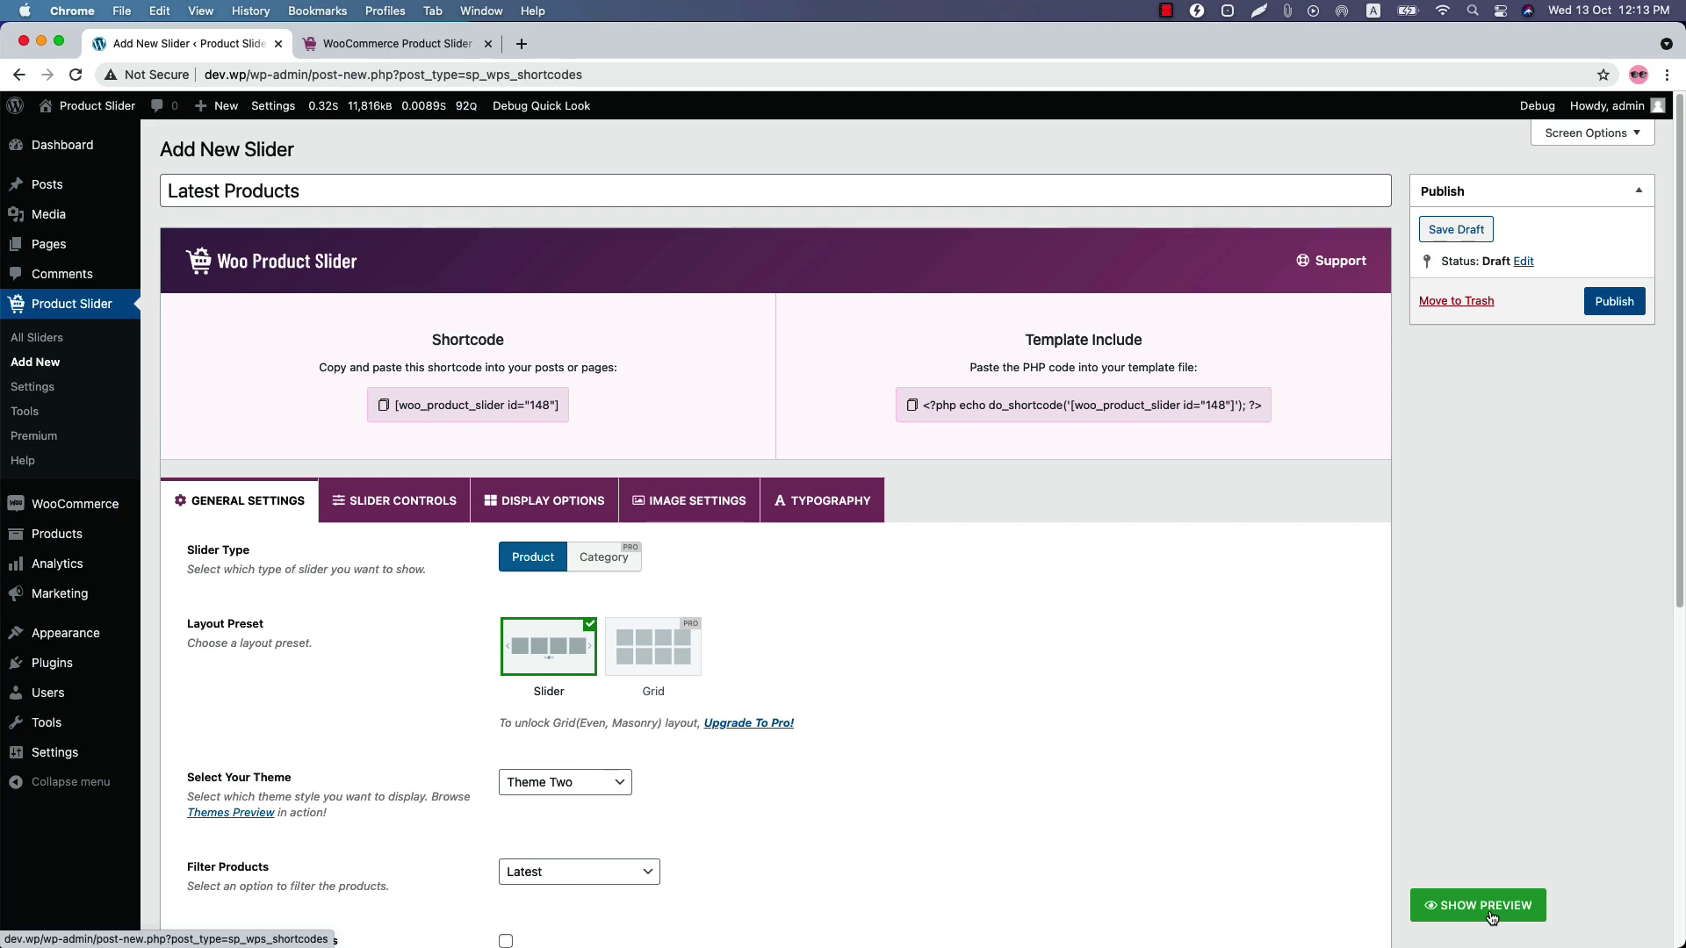
- Set Filter Products to Featured and refresh the enlarged live preview to show them
left_click(1490, 913)
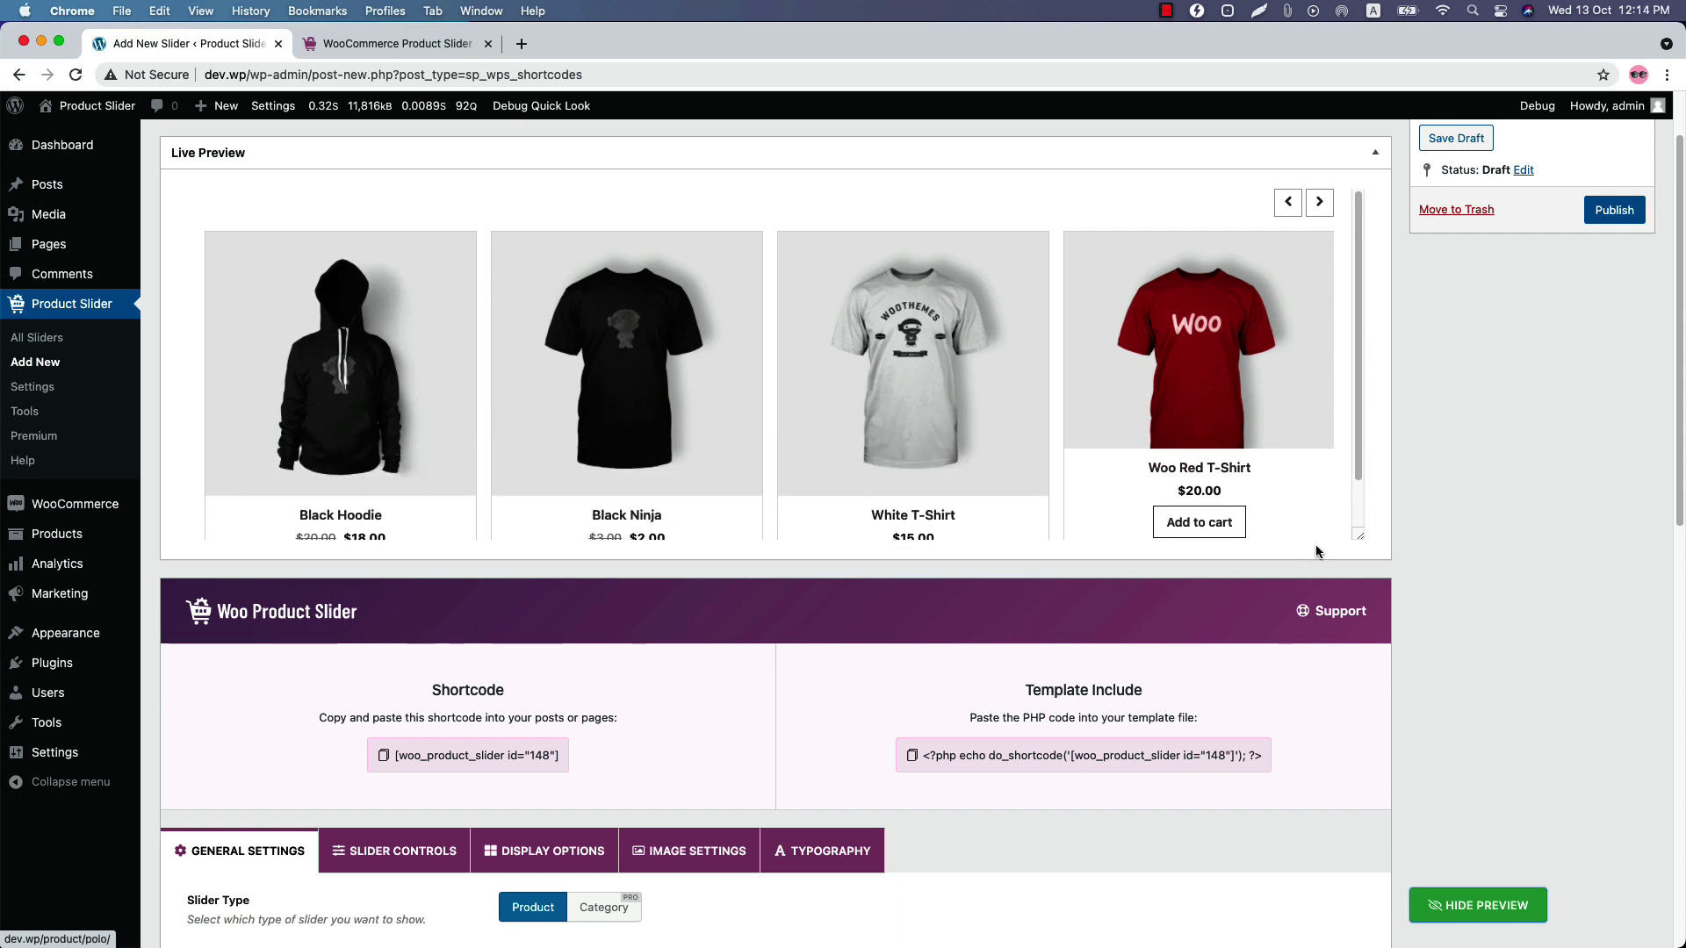
left_click_drag(1360, 536, 1371, 612)
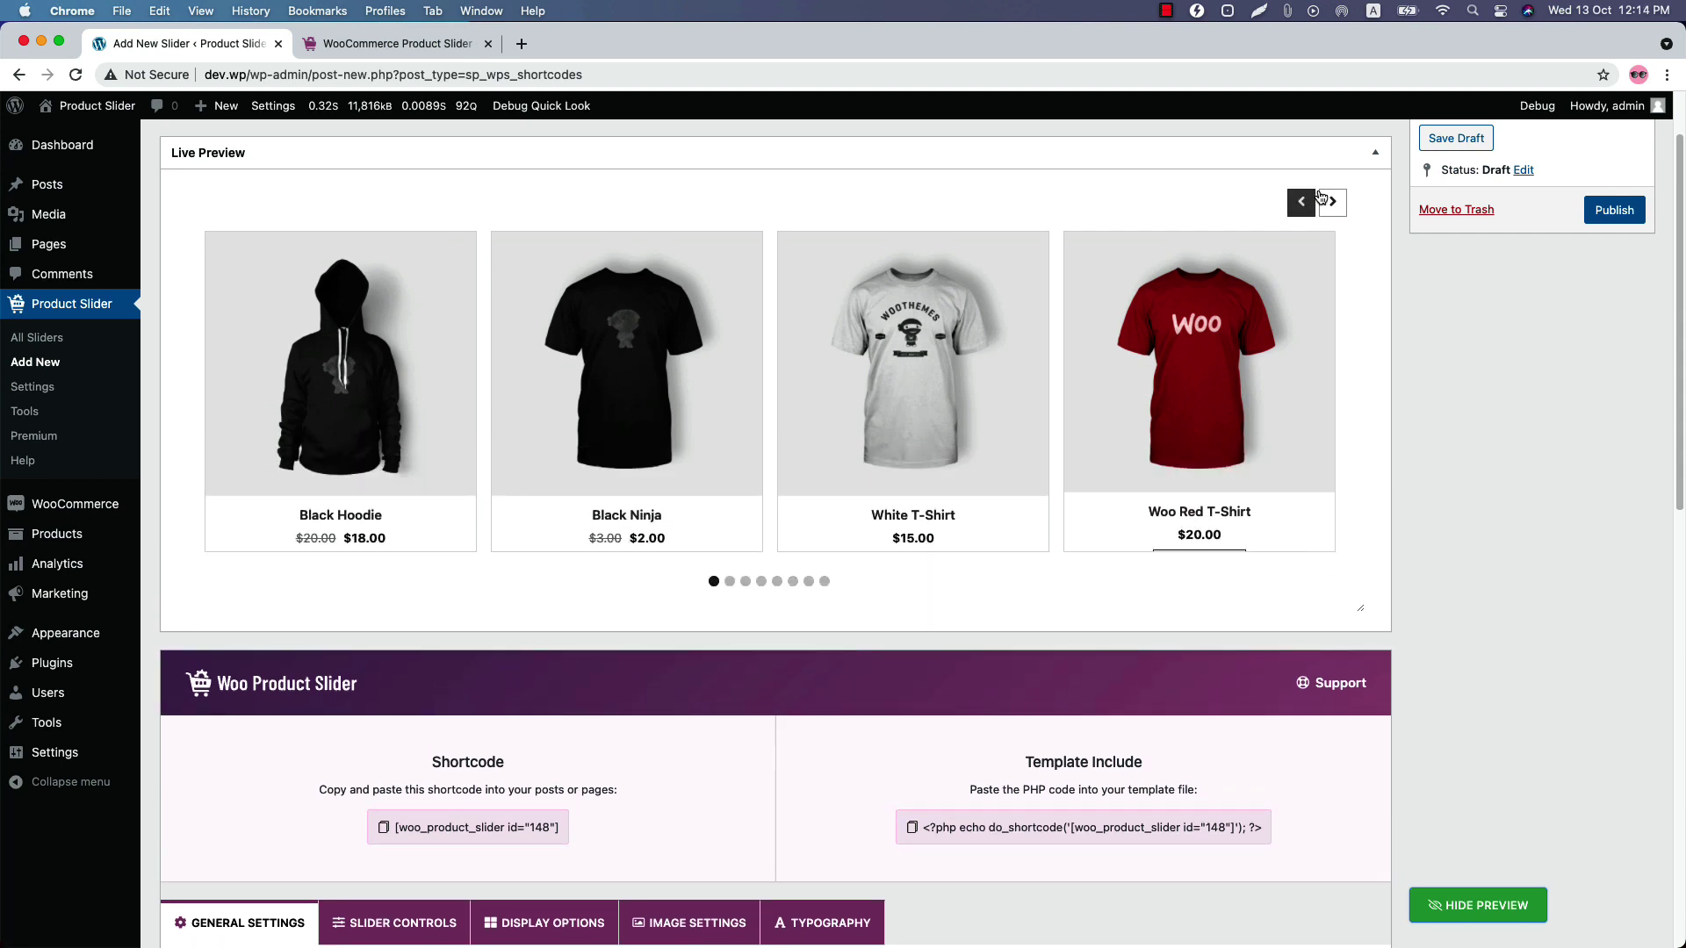
left_click(1331, 203)
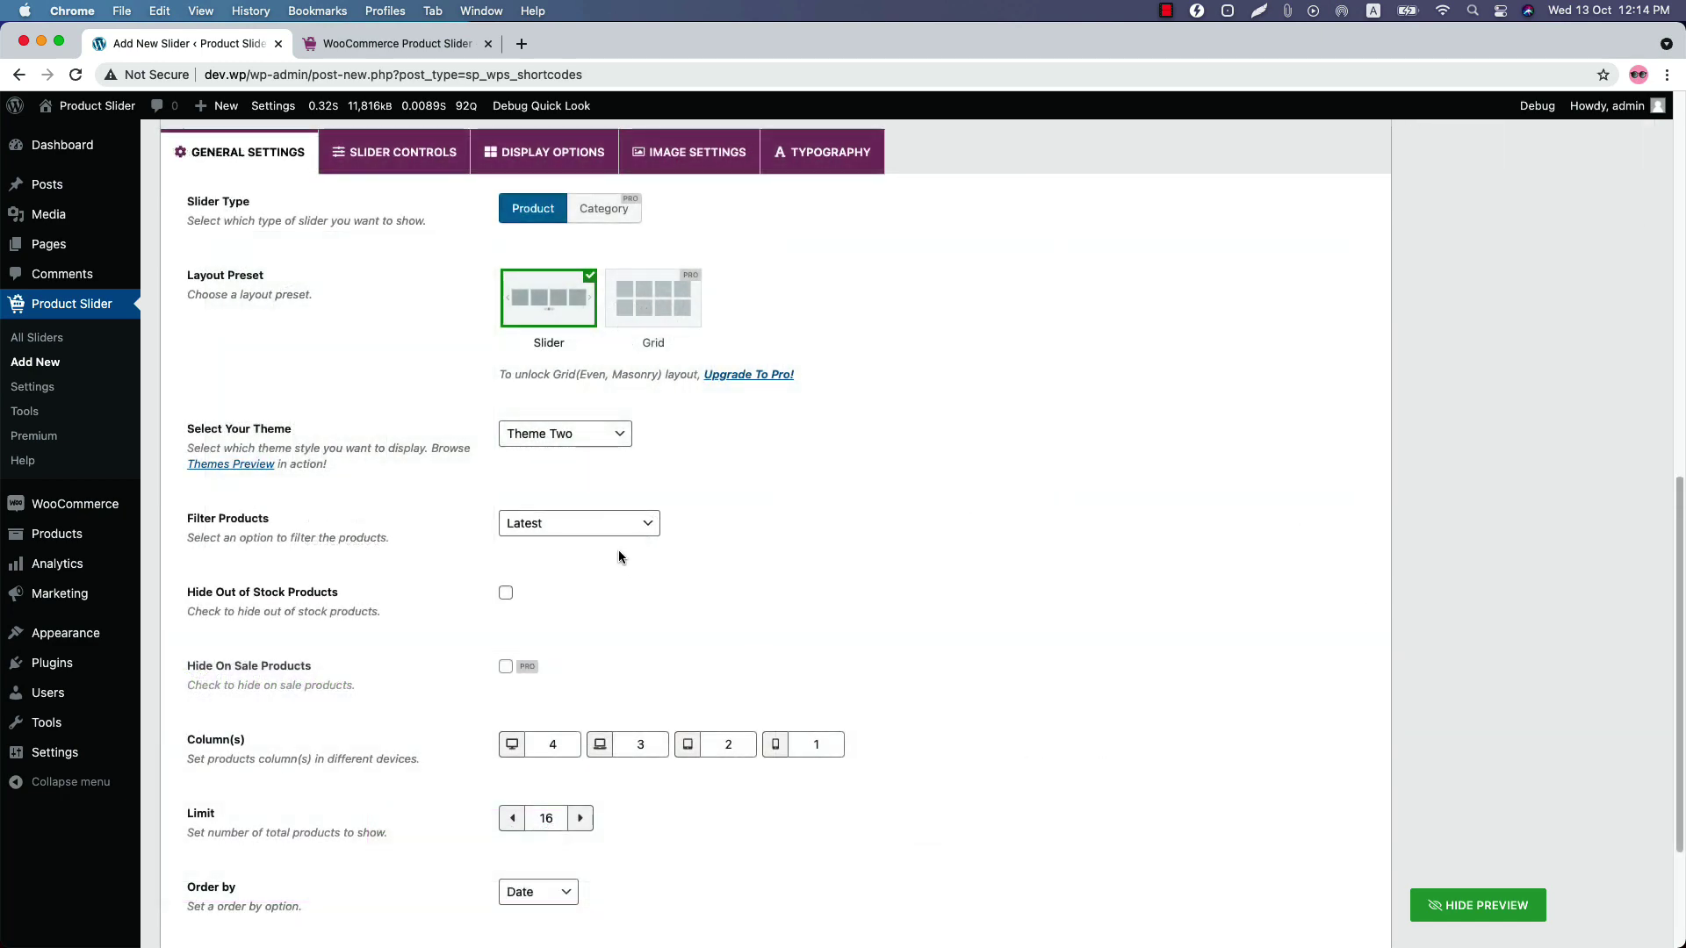
left_click(612, 531)
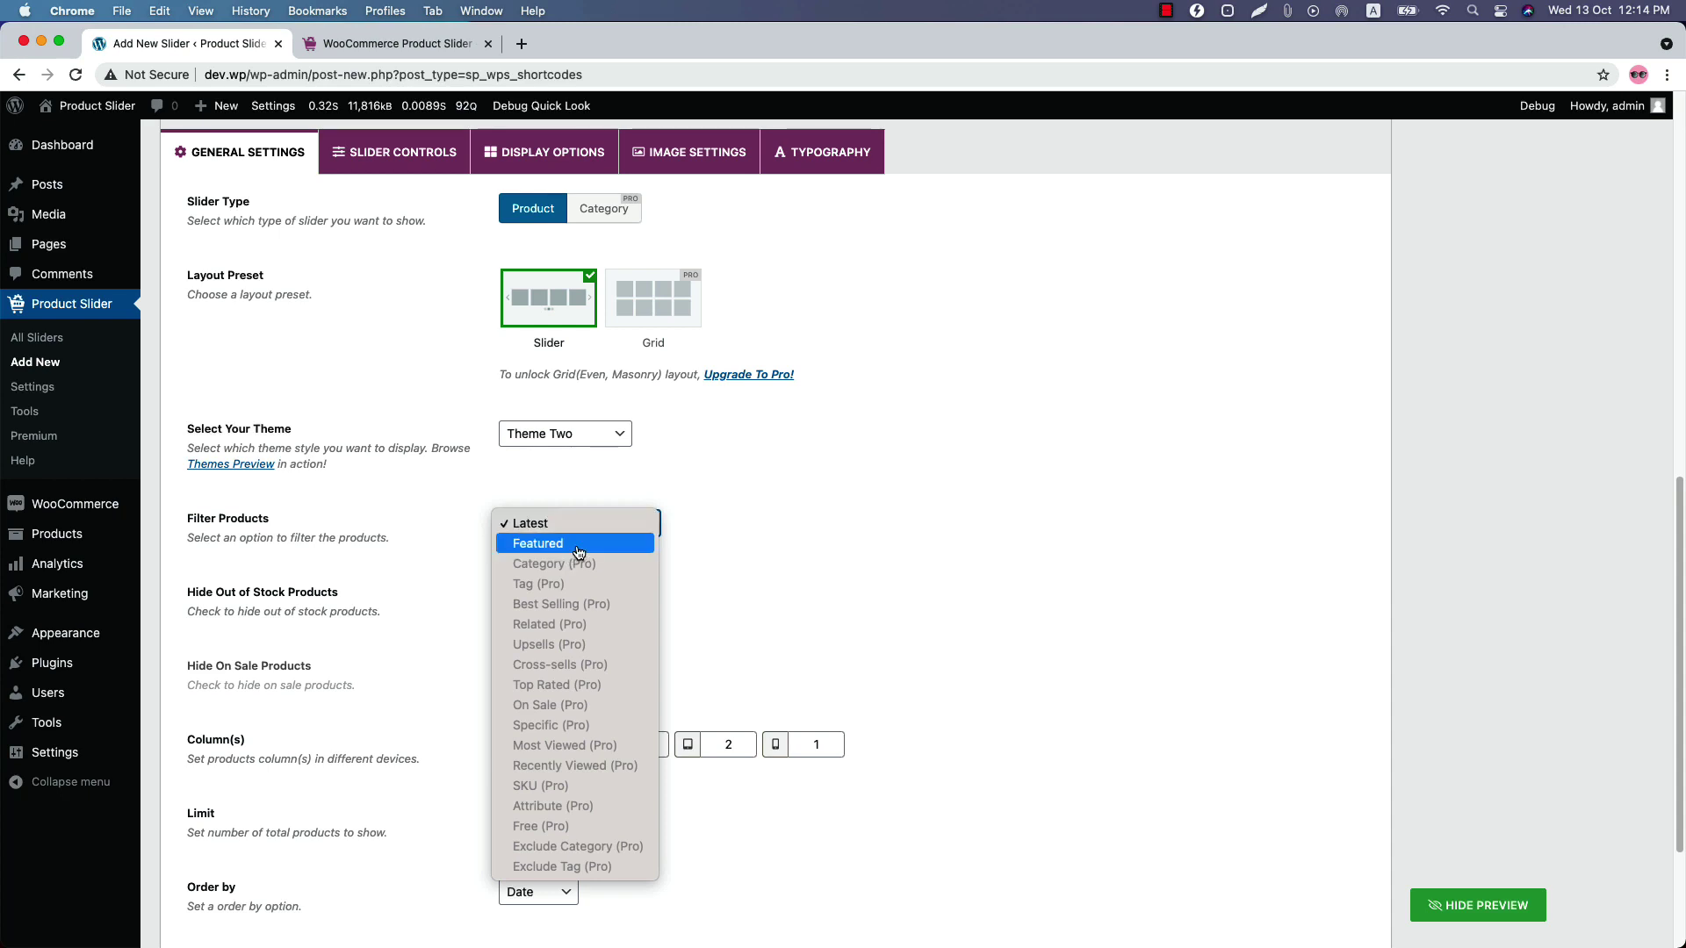
left_click(579, 543)
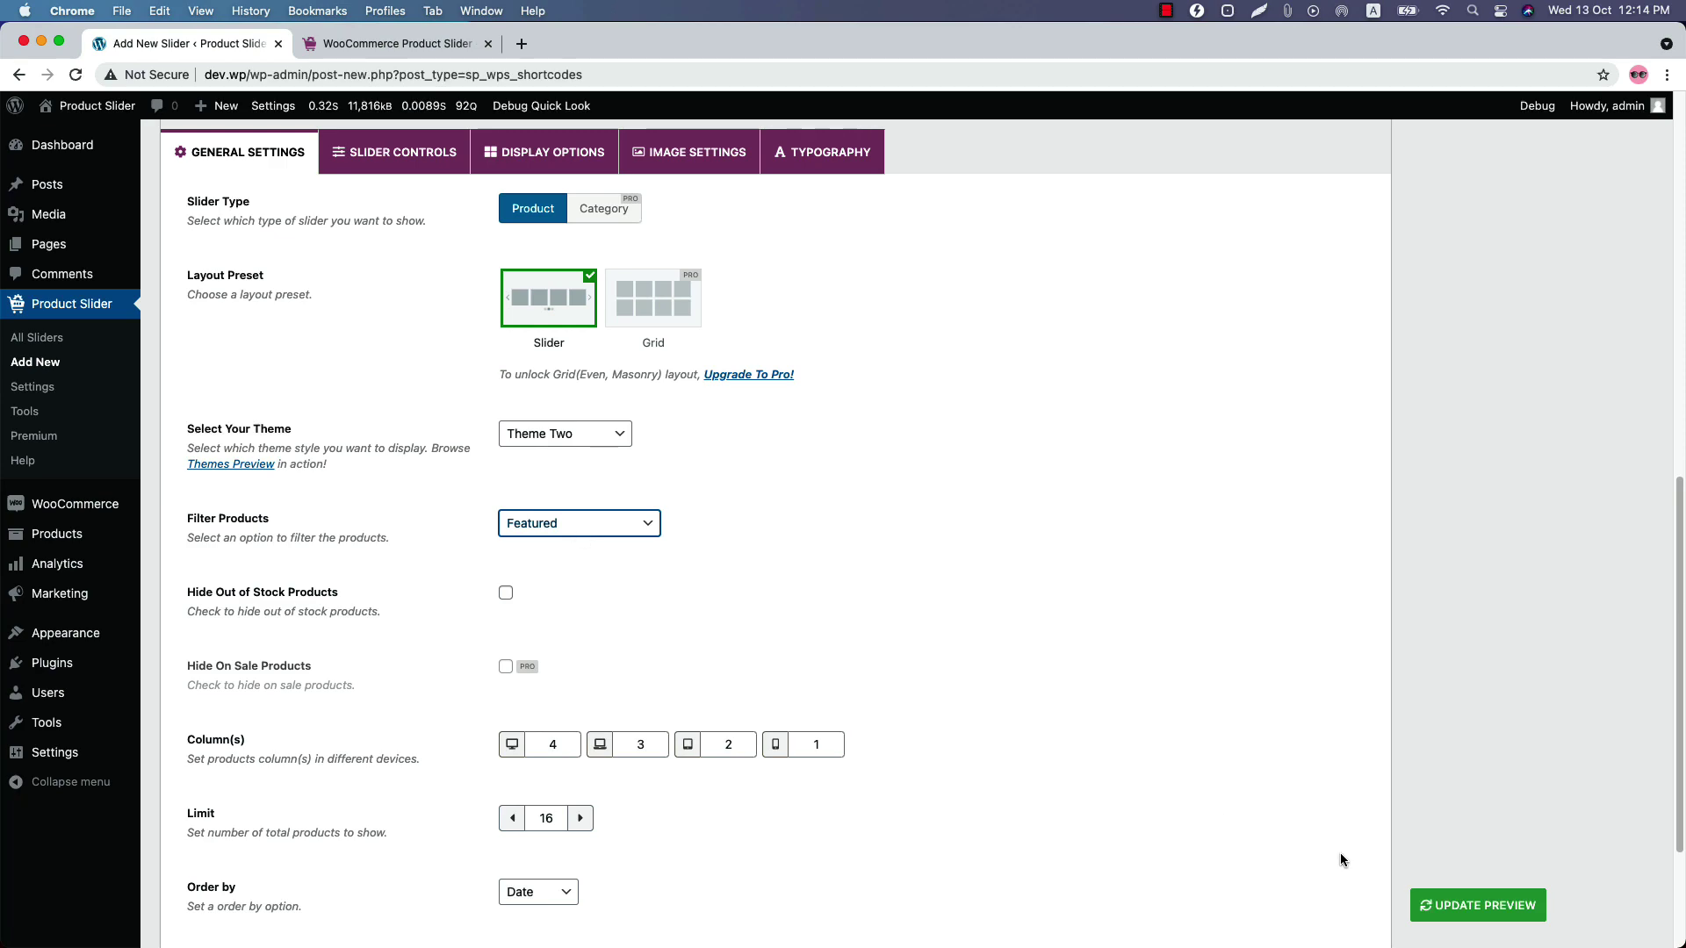
left_click(1478, 905)
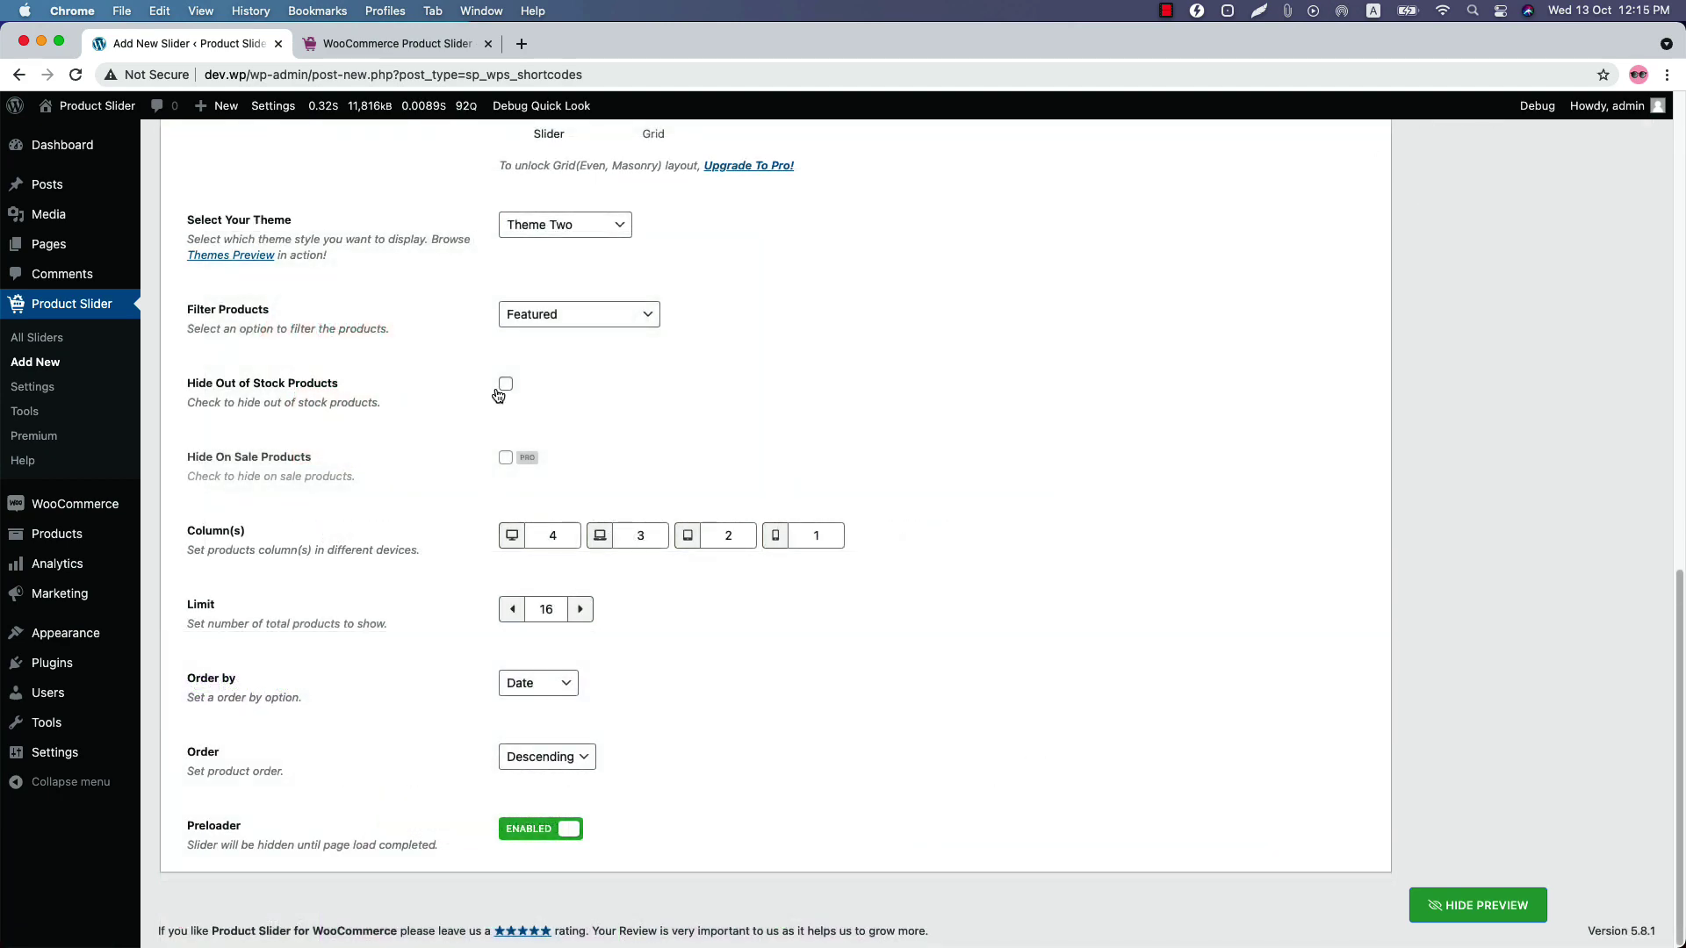
- Tick Hide Out of Stock Products, keeping a 16-product limit ordered by date, descending
left_click(505, 386)
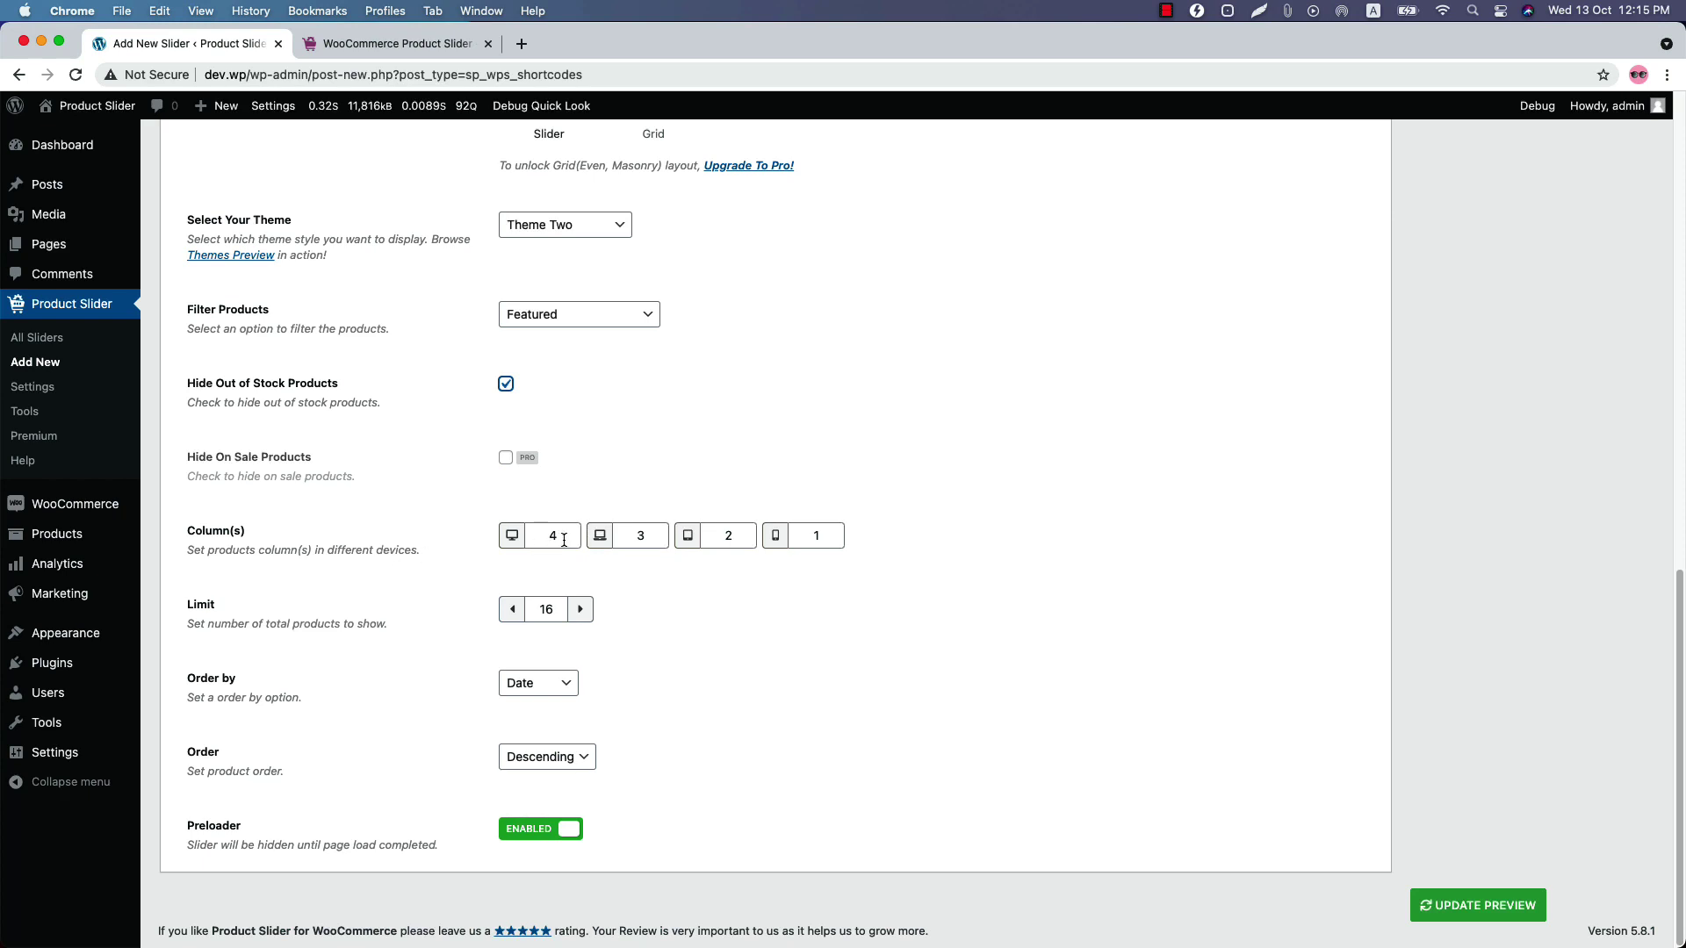
left_click(580, 609)
left_click(512, 609)
left_click(524, 689)
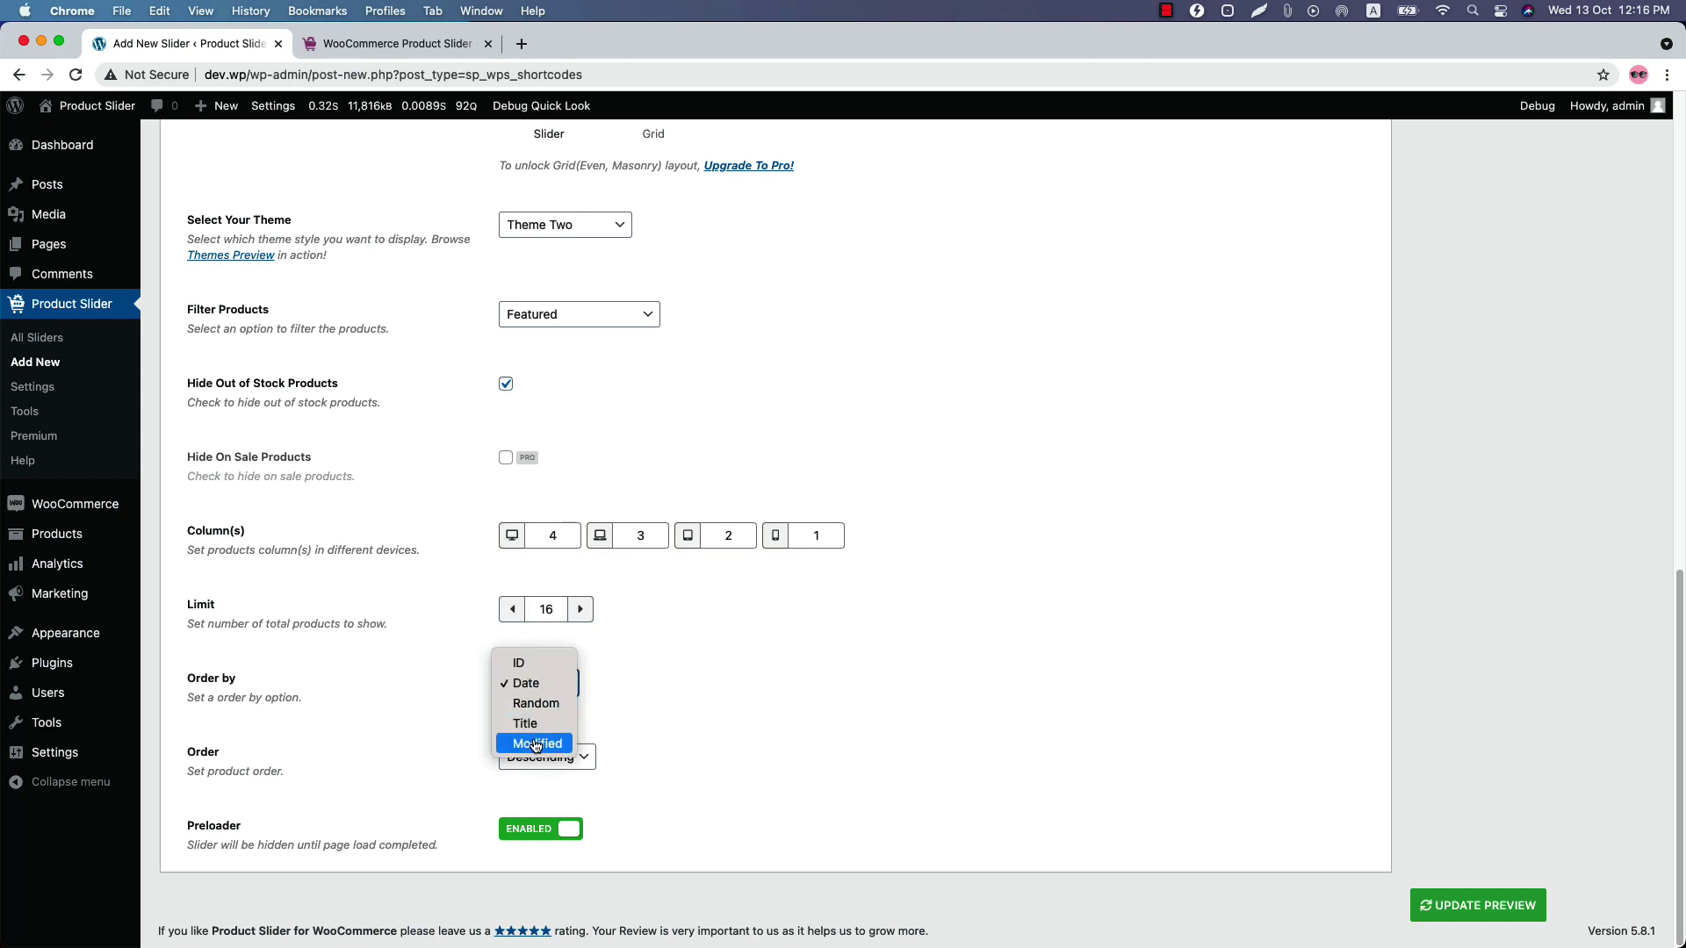
left_click(602, 686)
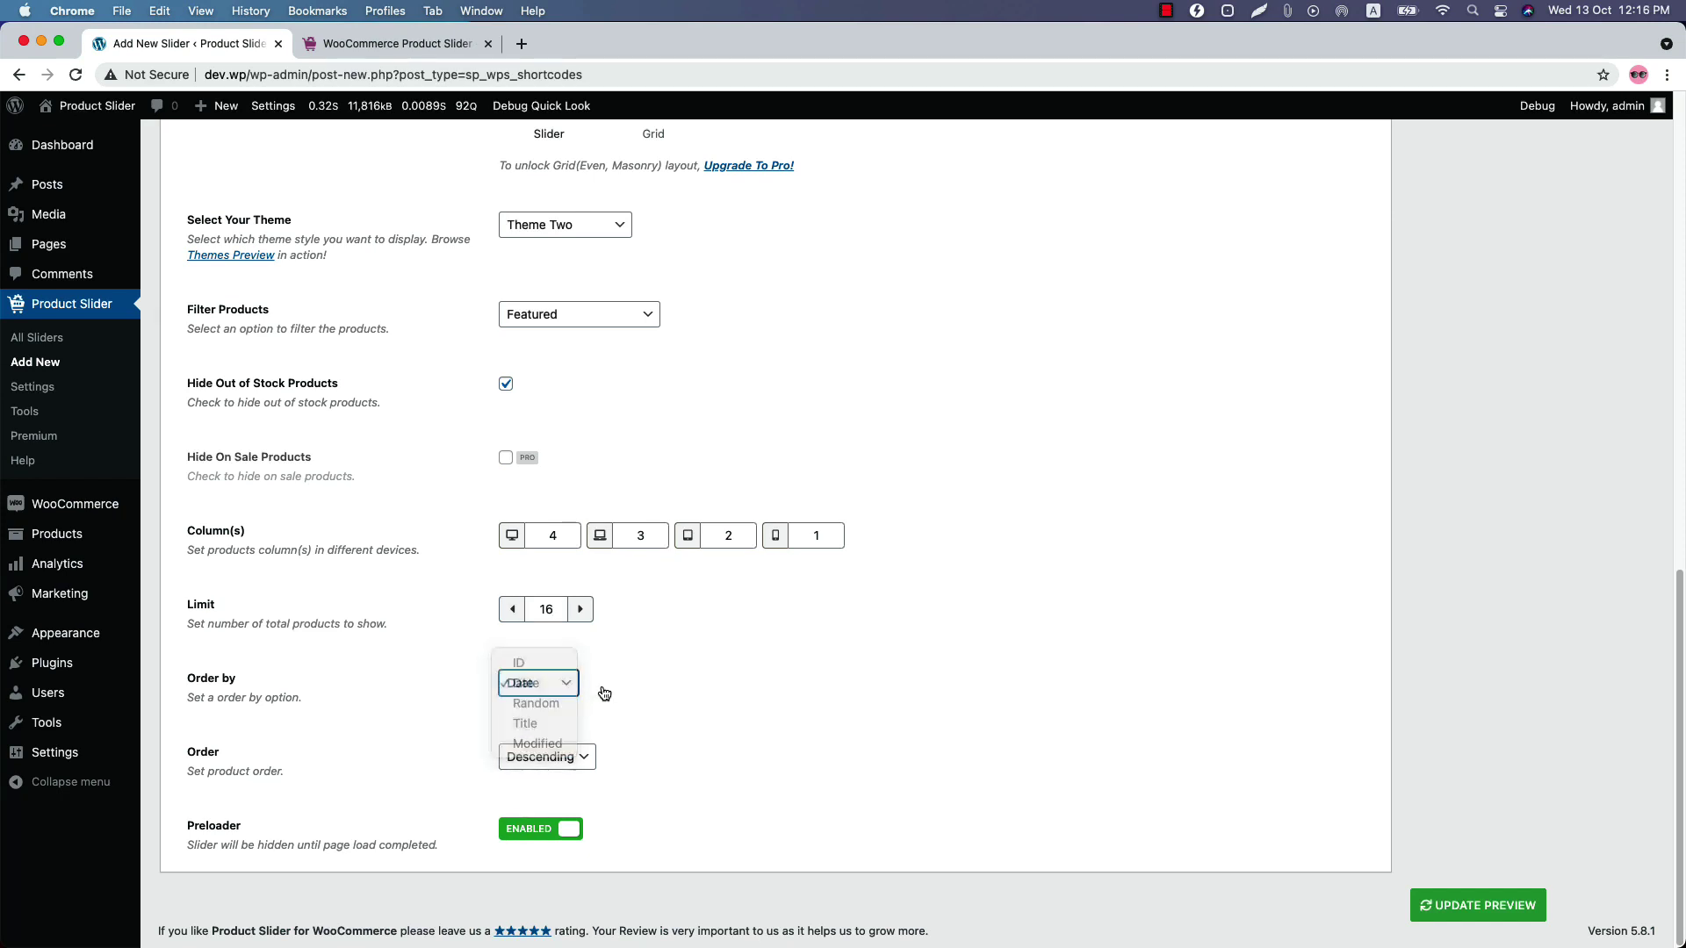
left_click(563, 760)
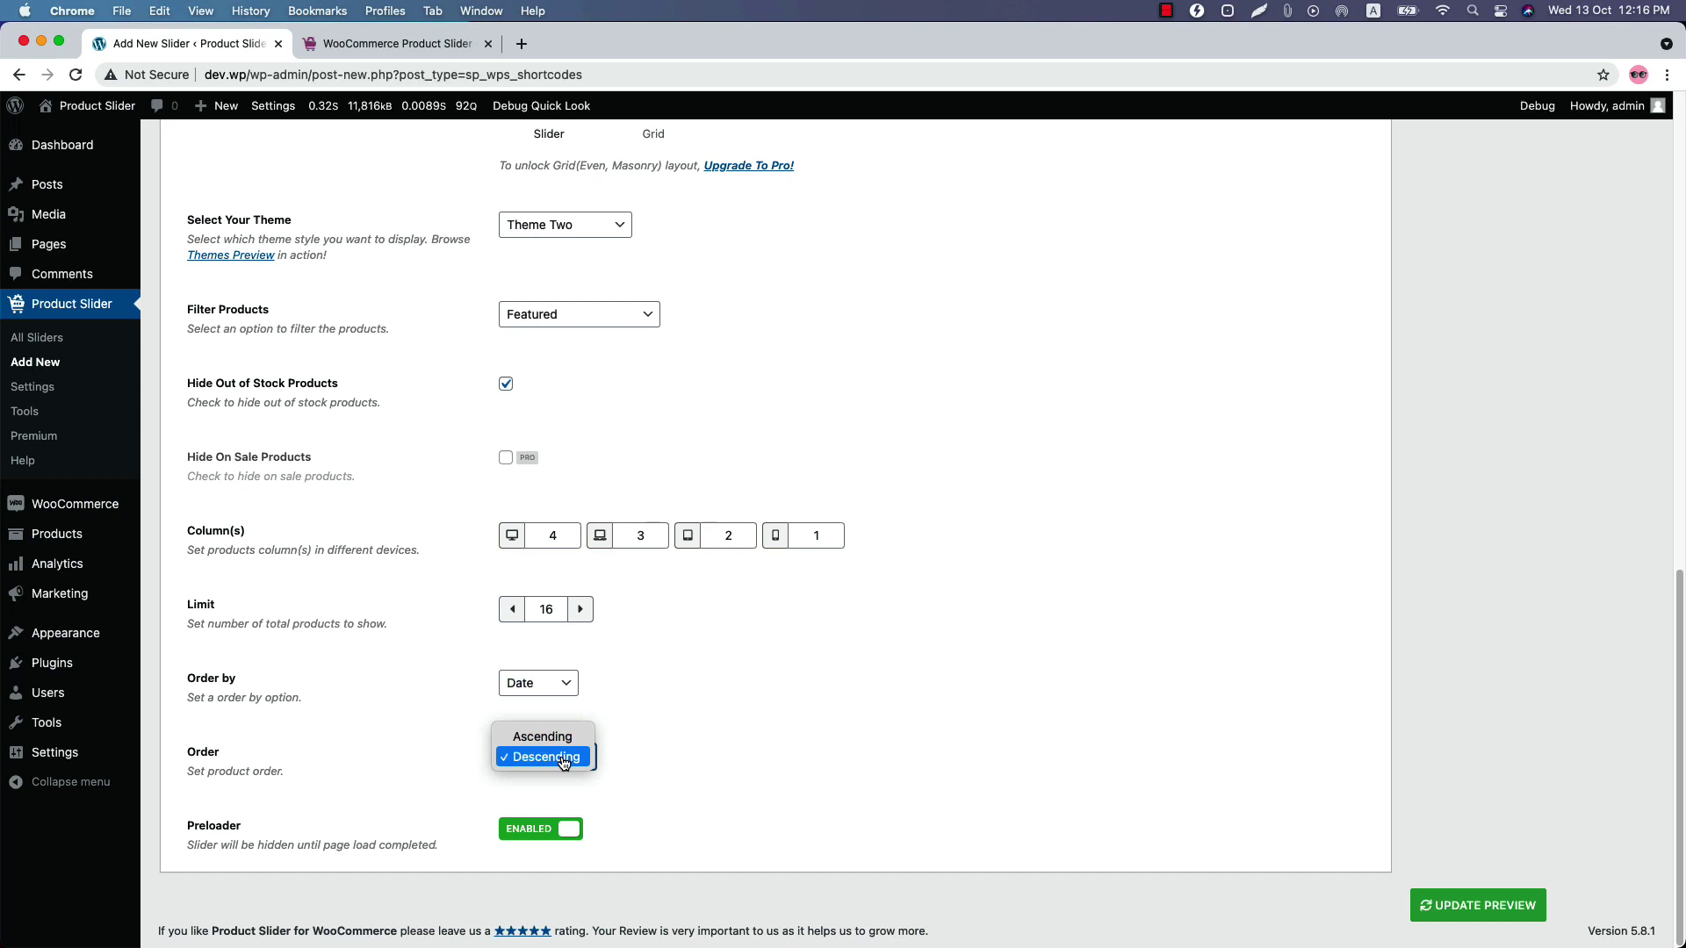
left_click(564, 761)
left_click(549, 832)
left_click(550, 834)
scroll(551, 834, "up", 6)
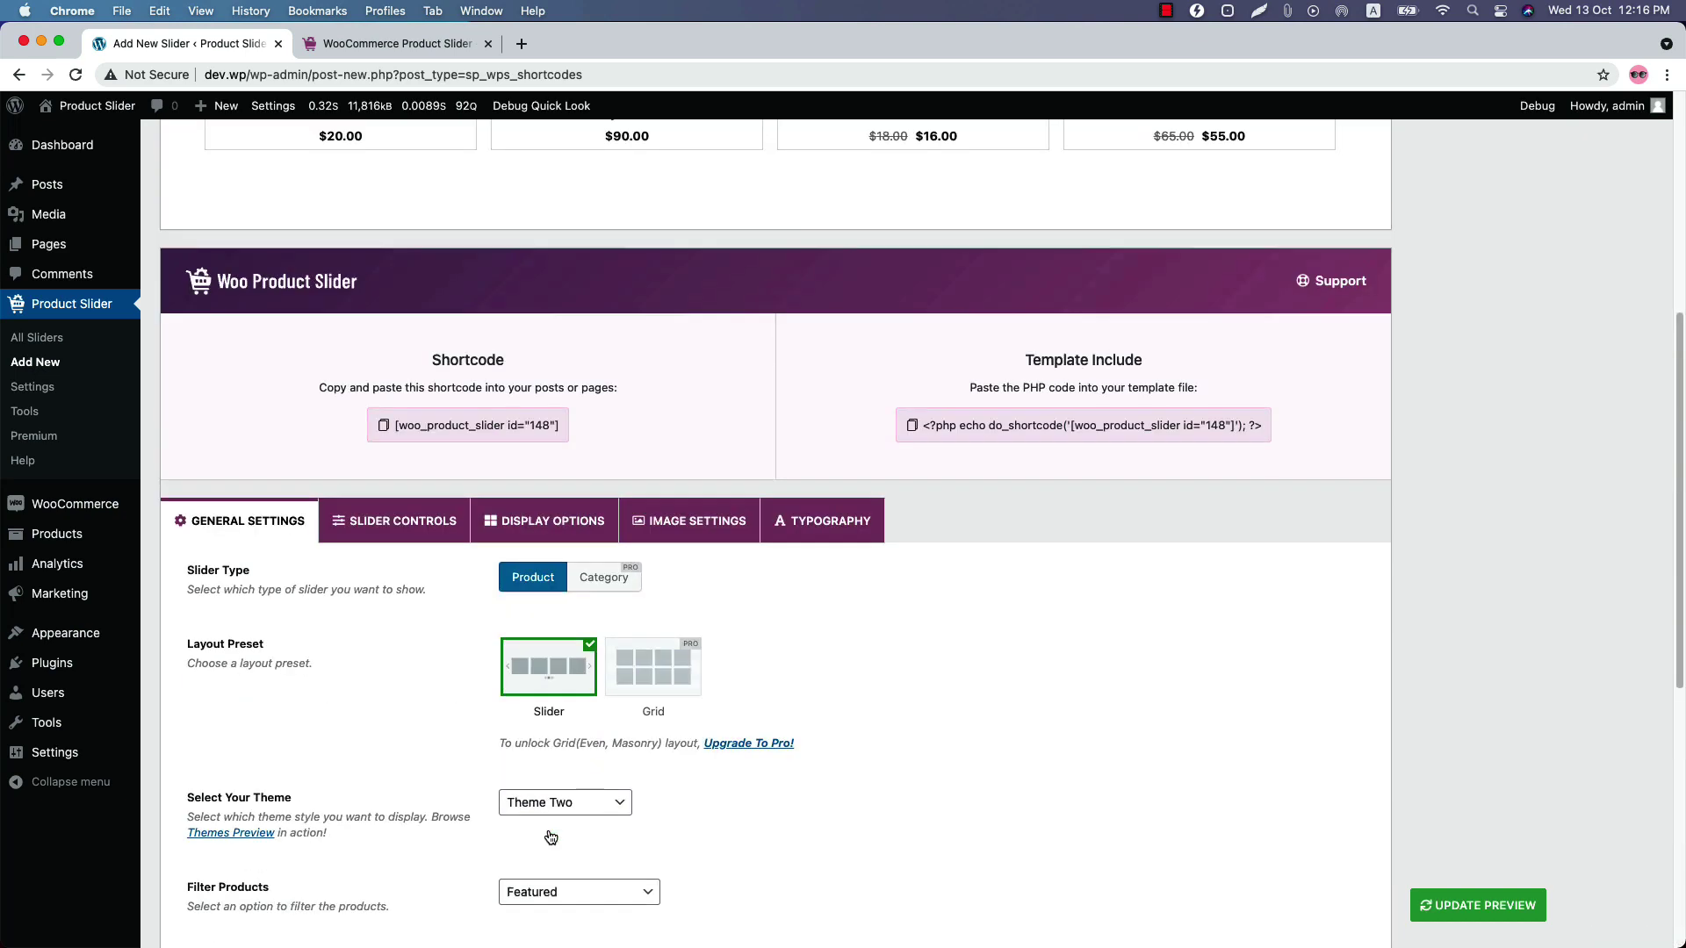
left_click(421, 527)
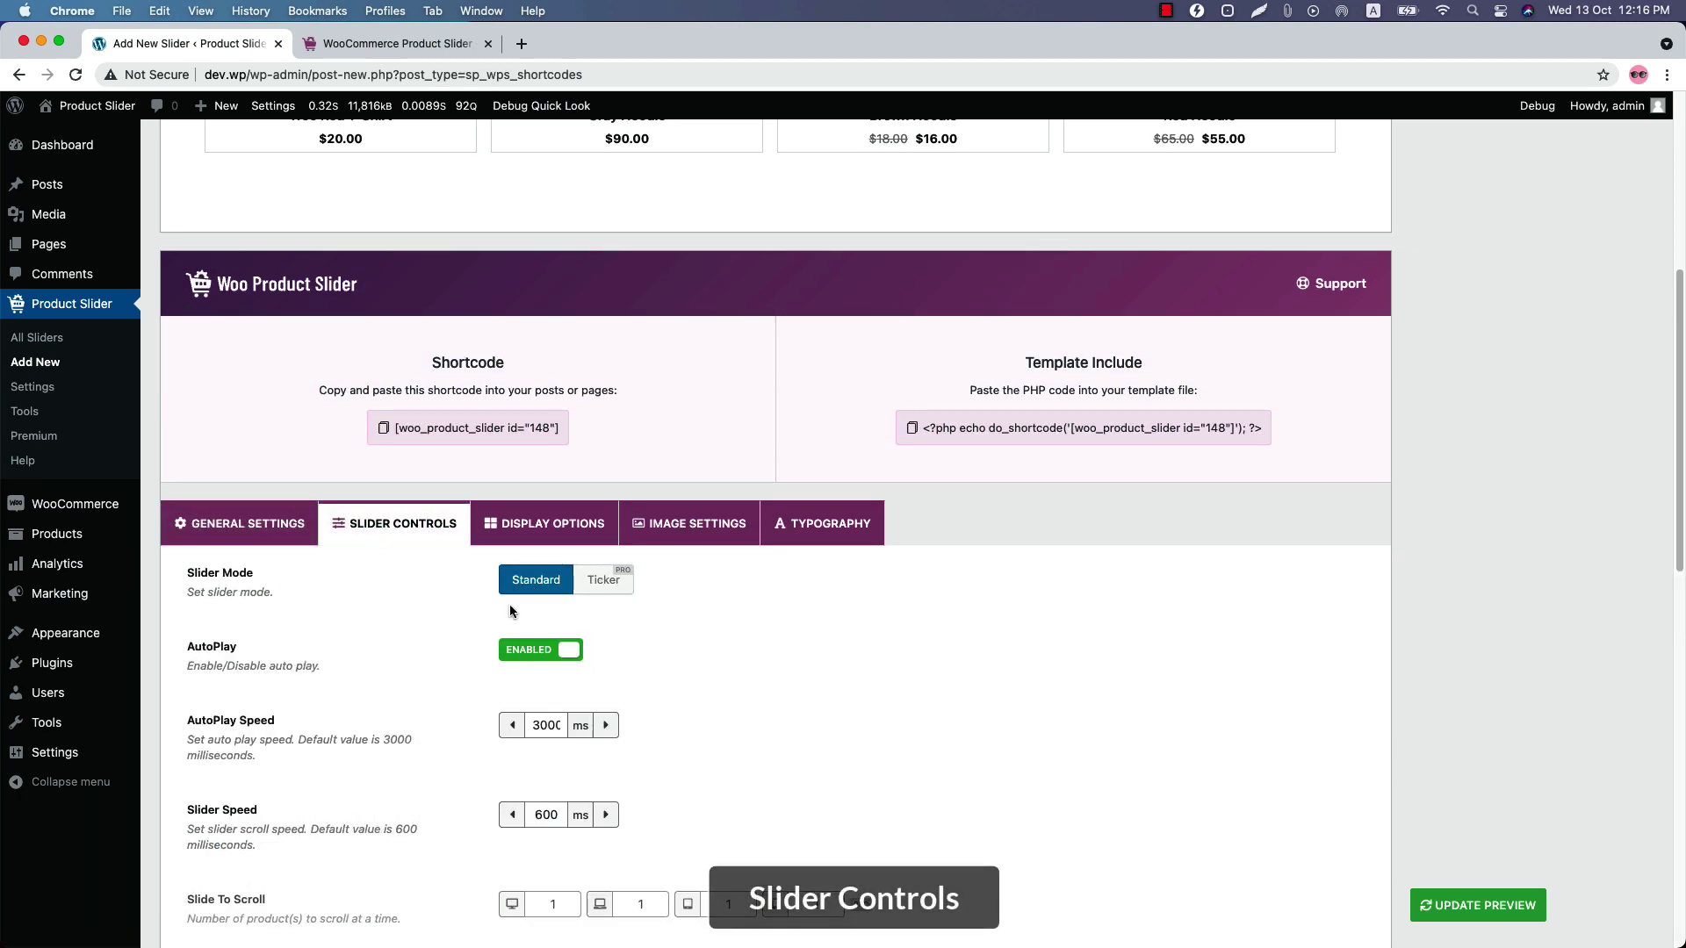
left_click(555, 653)
left_click(555, 654)
scroll(555, 653, "down", 3)
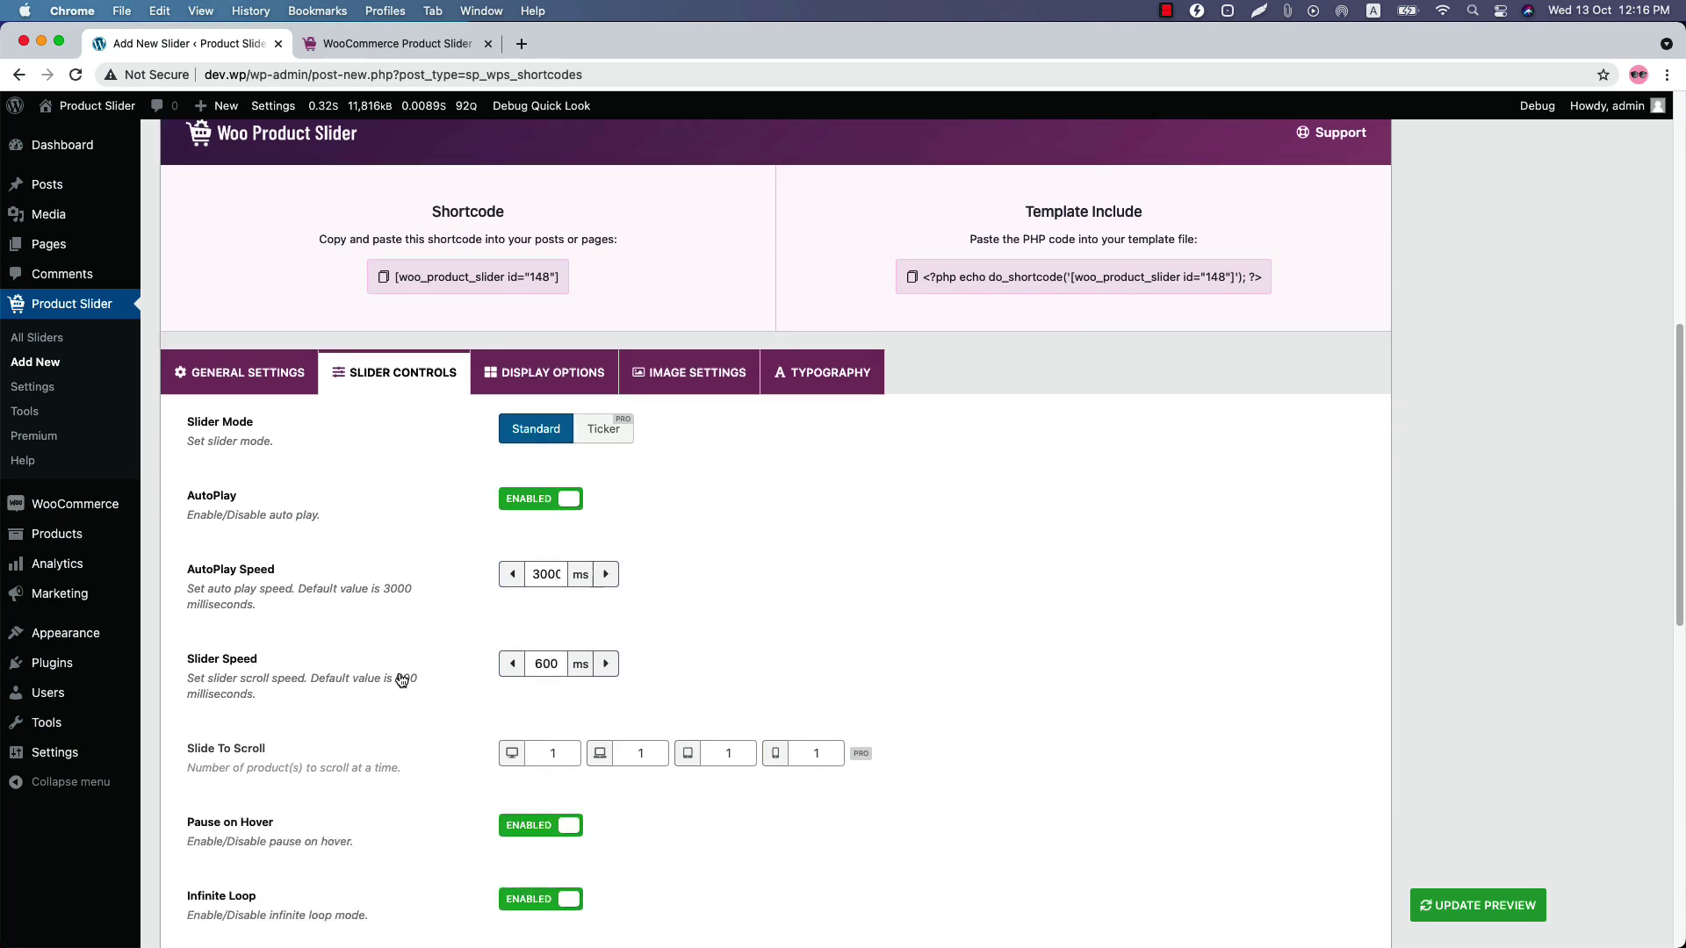
scroll(545, 668, "down", 5)
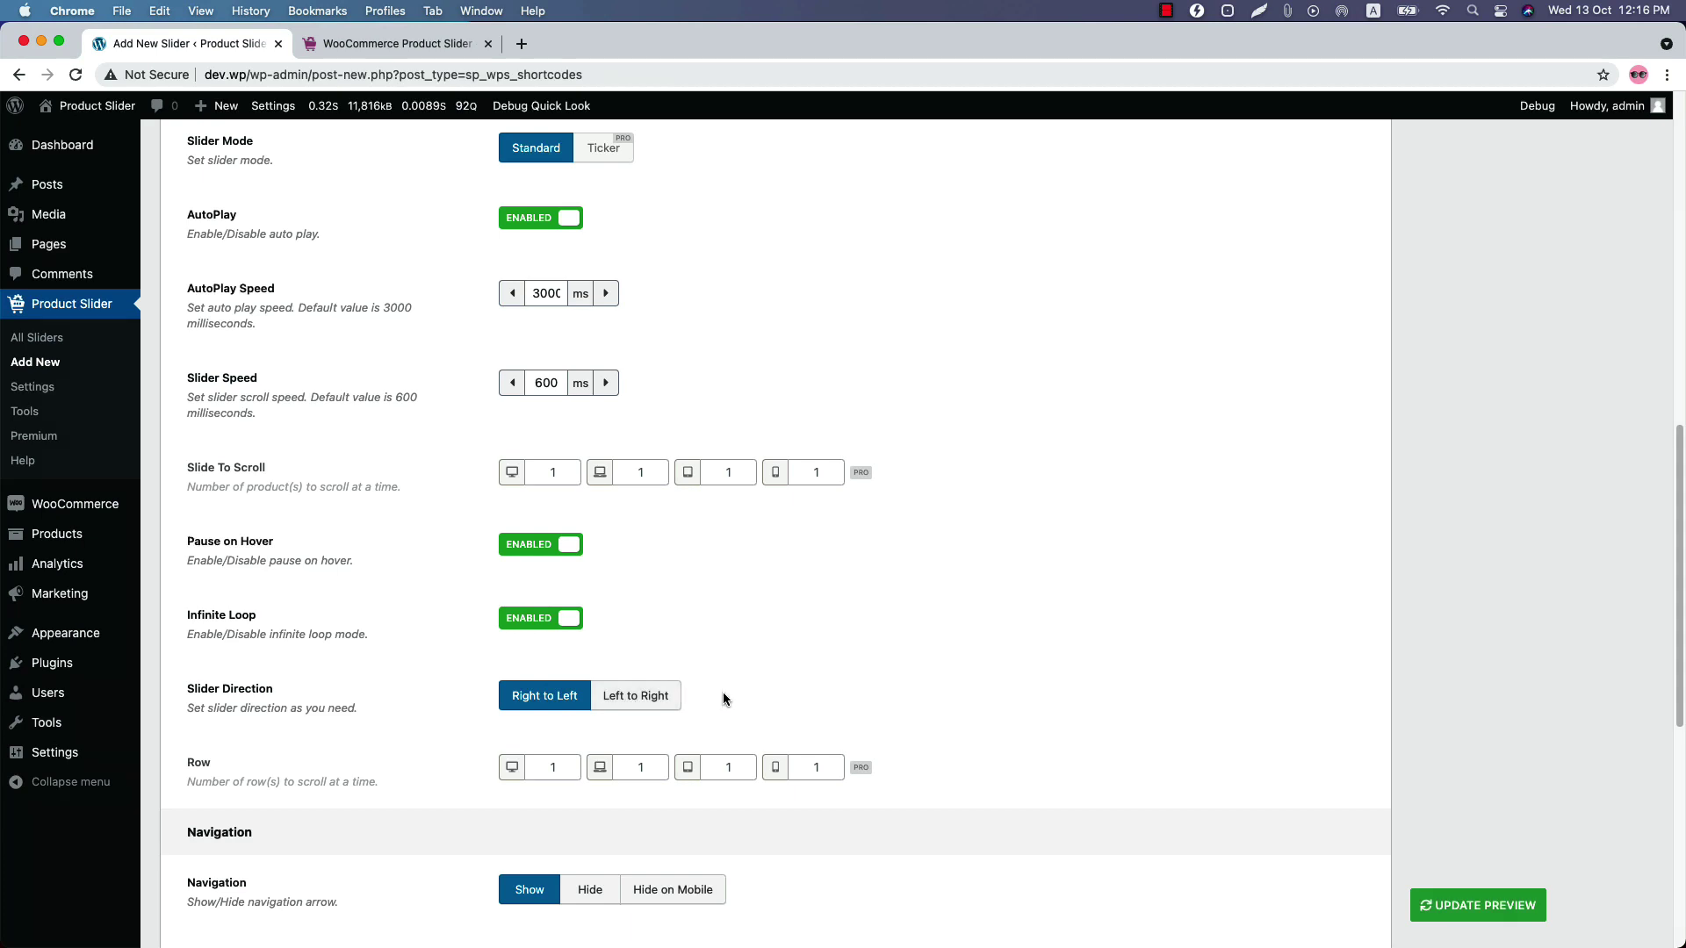
scroll(724, 695, "down", 4)
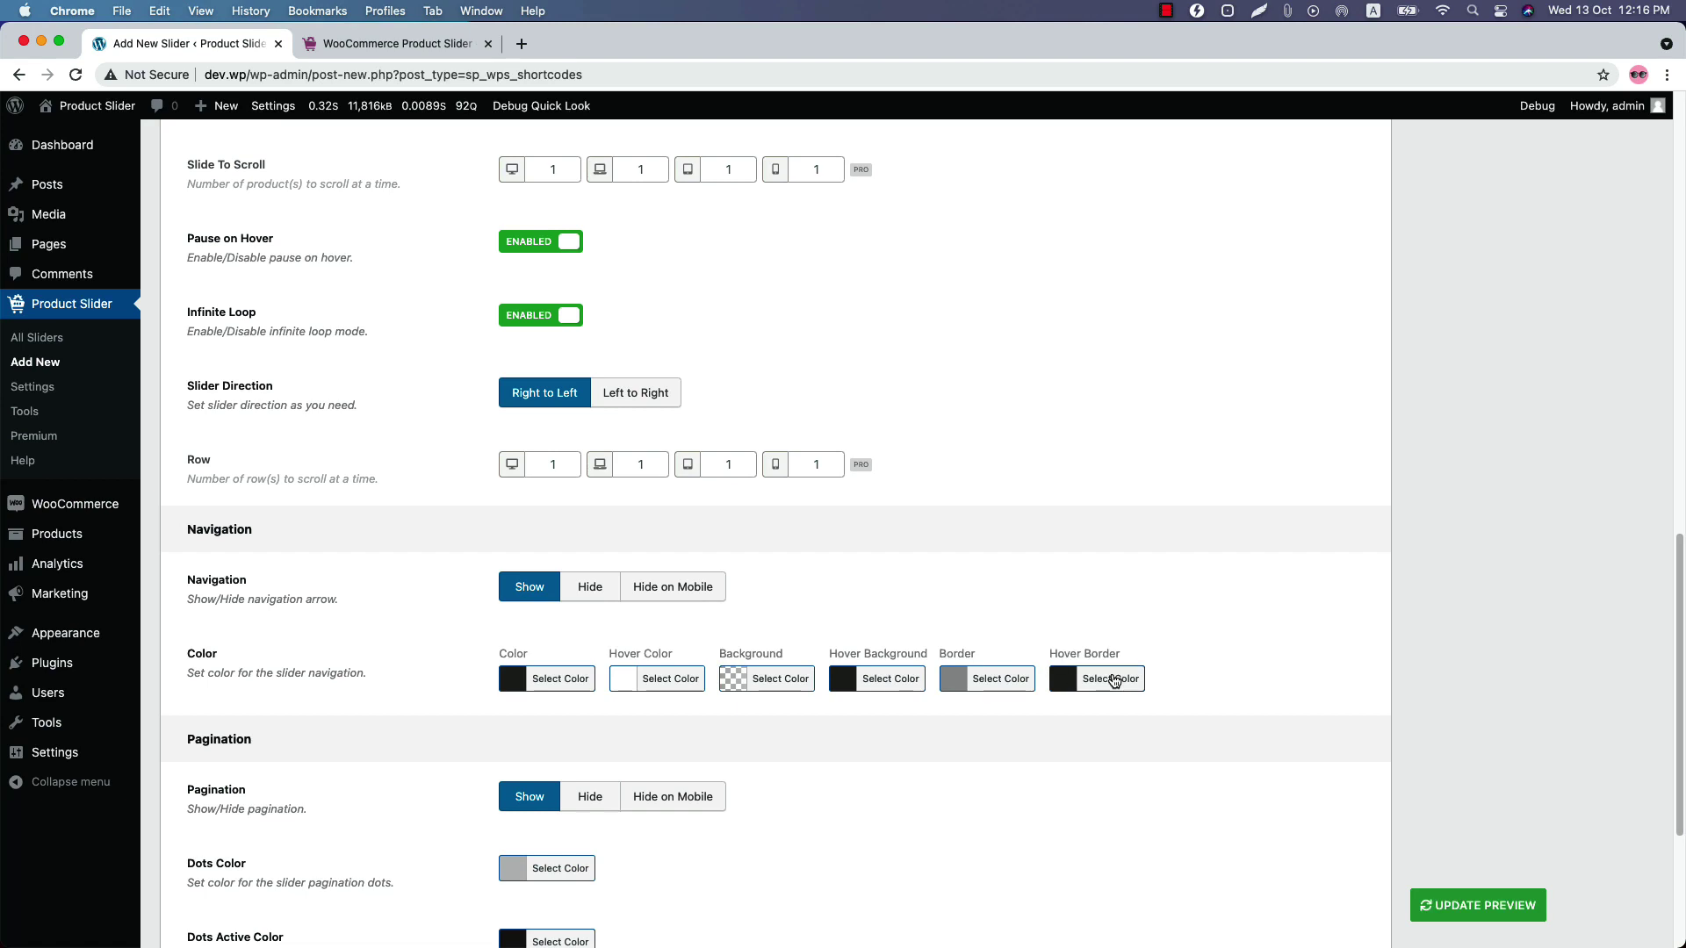
scroll(851, 727, "down", 2)
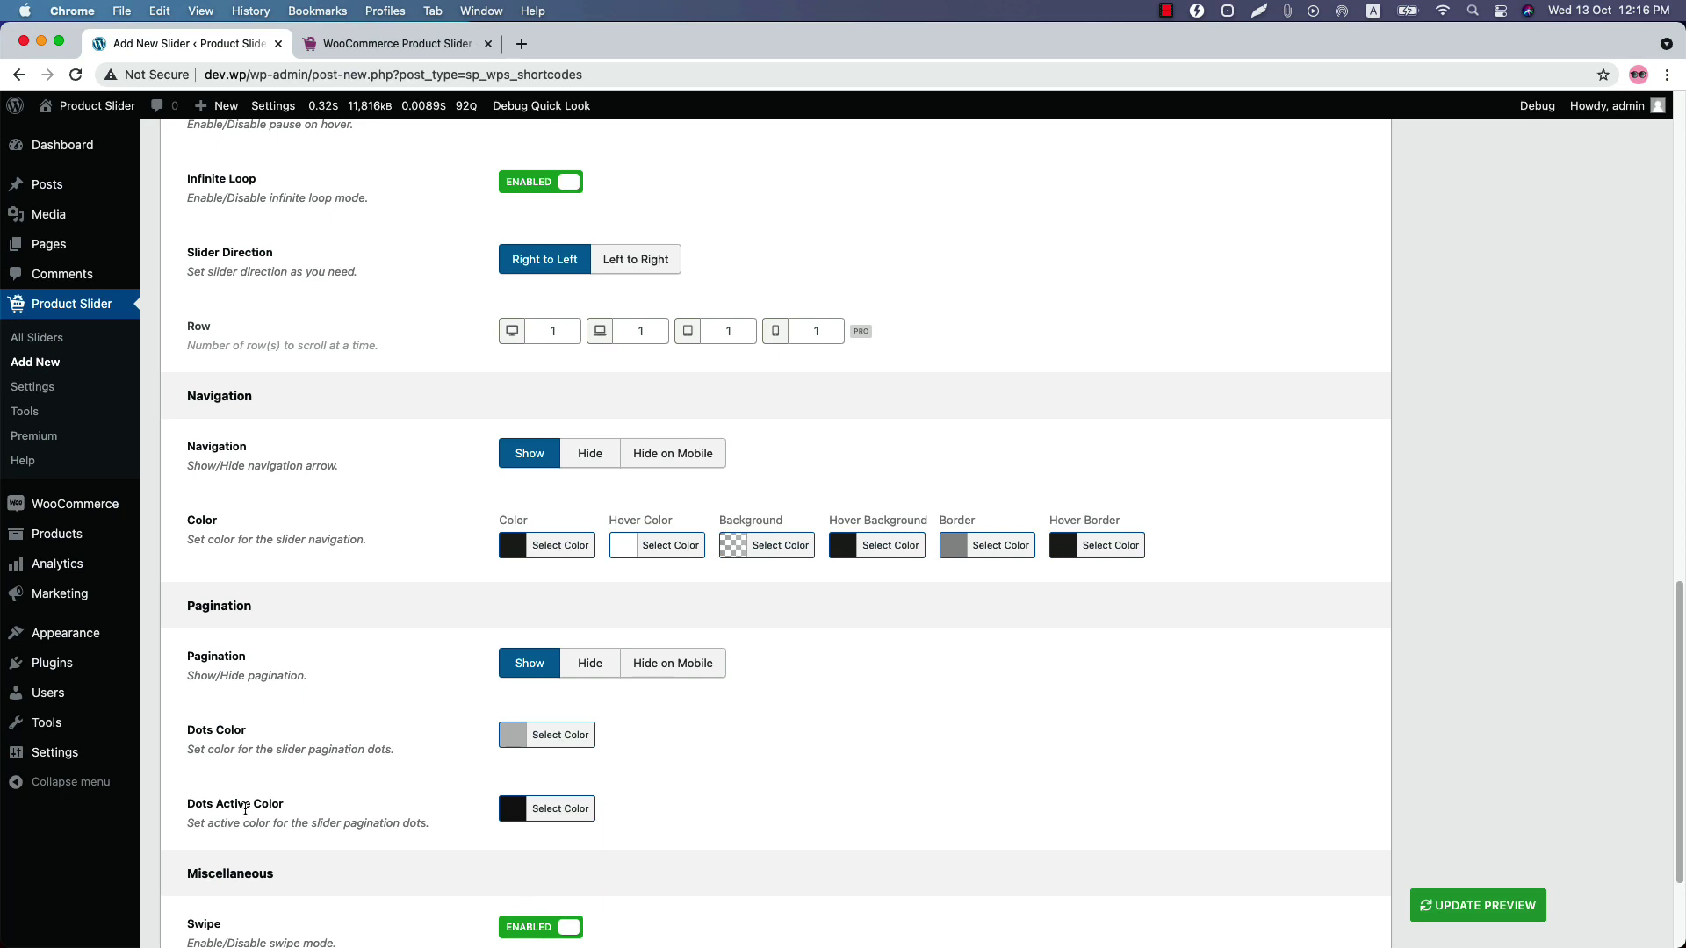
scroll(544, 817, "down", 3)
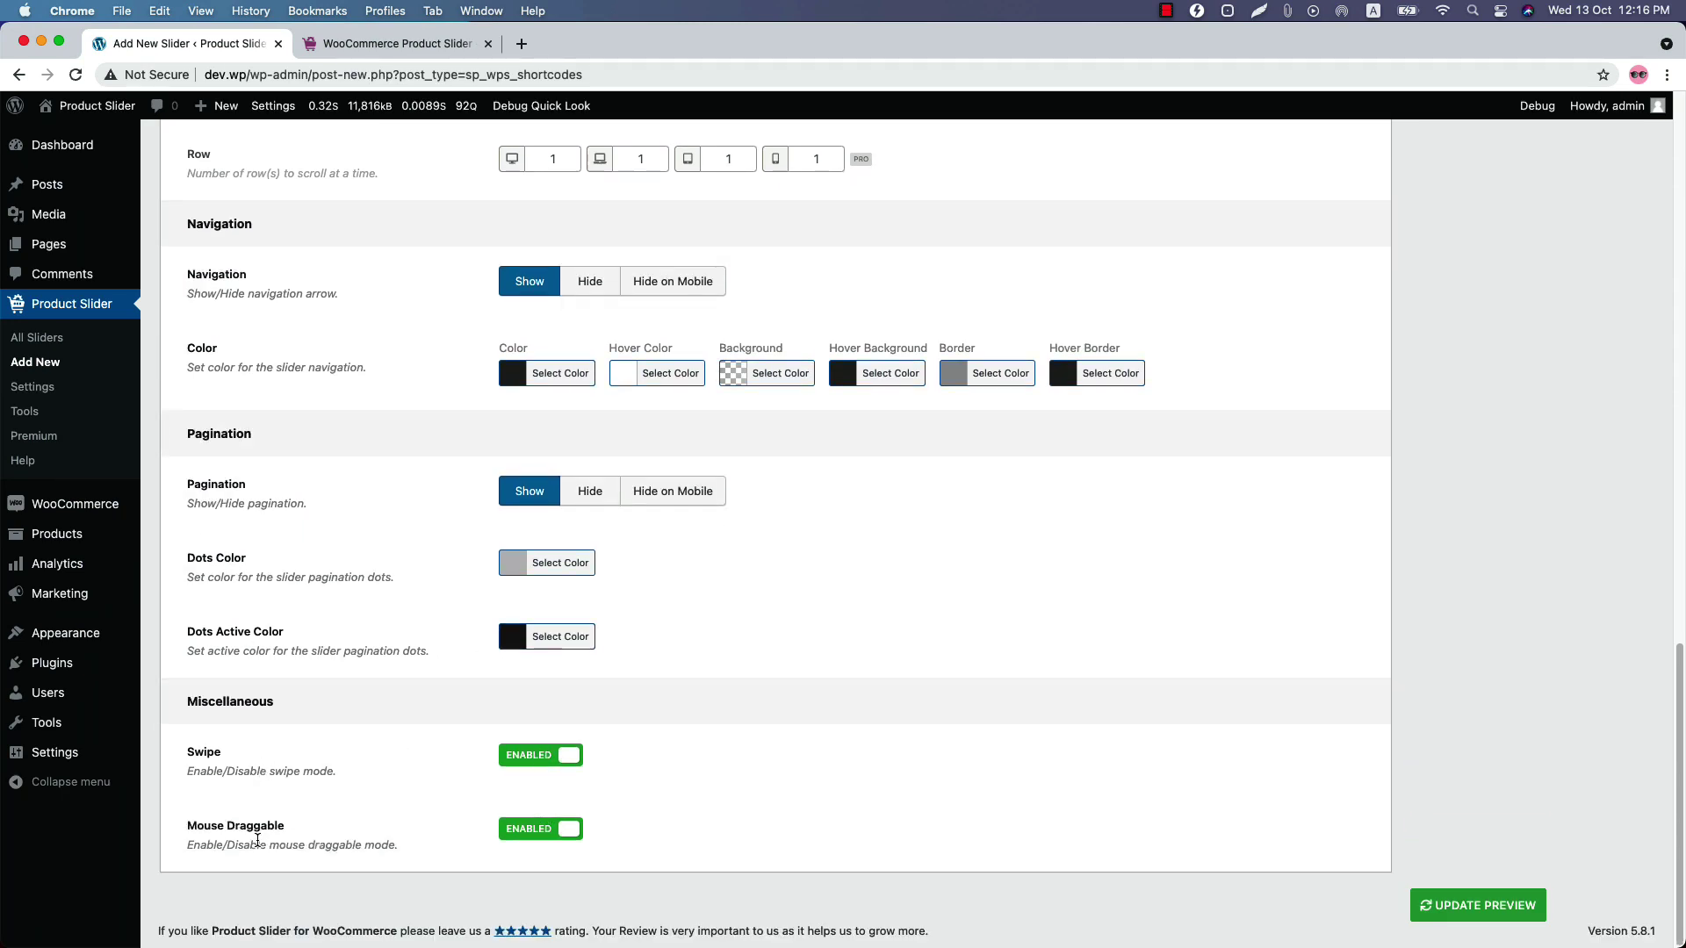
scroll(554, 736, "up", 10)
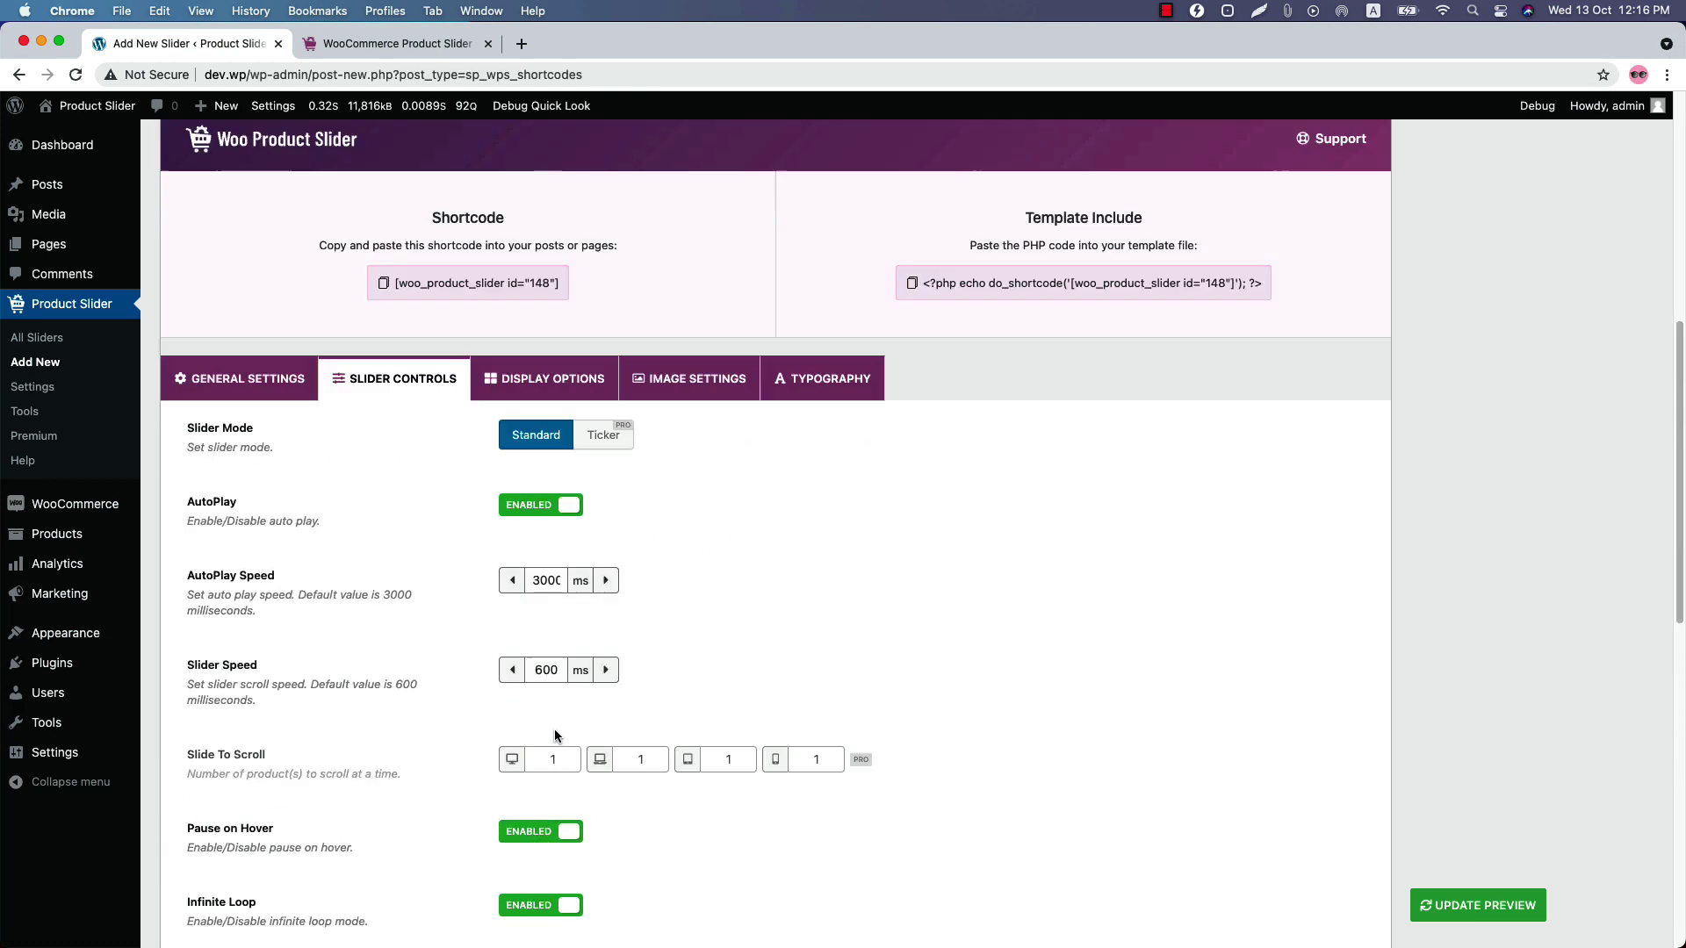
- In Display Options, leave the section title off and product names shown
left_click(551, 438)
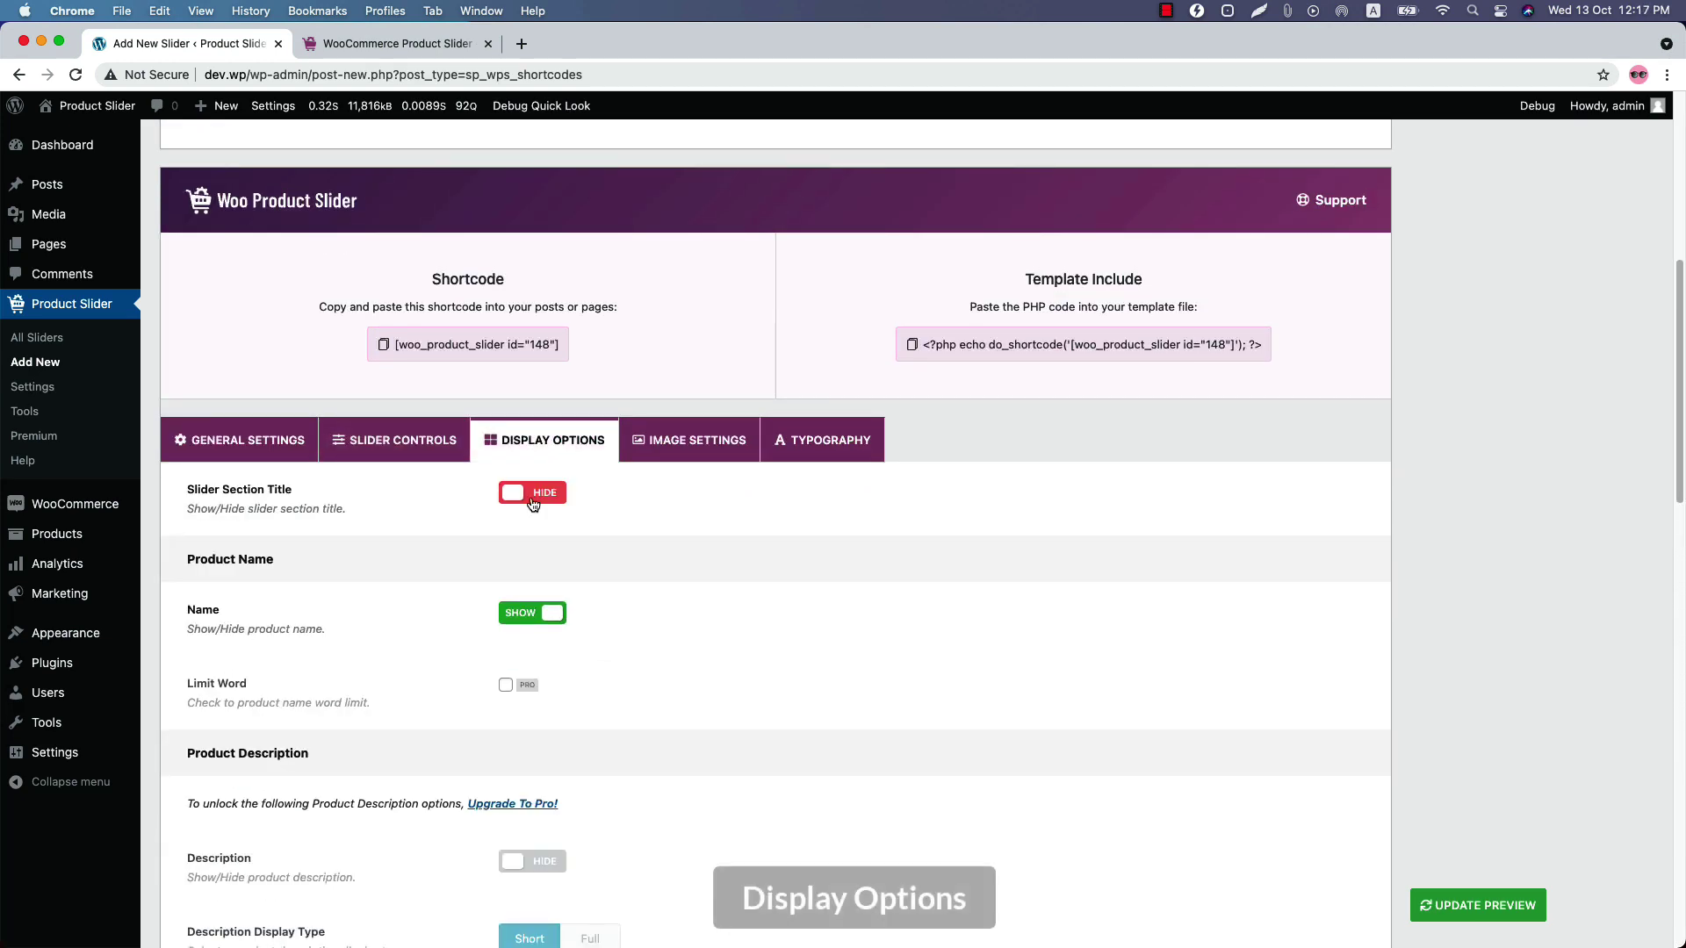
left_click(533, 494)
left_click(533, 496)
left_click(531, 615)
left_click(542, 616)
- Keep the product price shown and the discount price colour unchanged
scroll(542, 621, "down", 10)
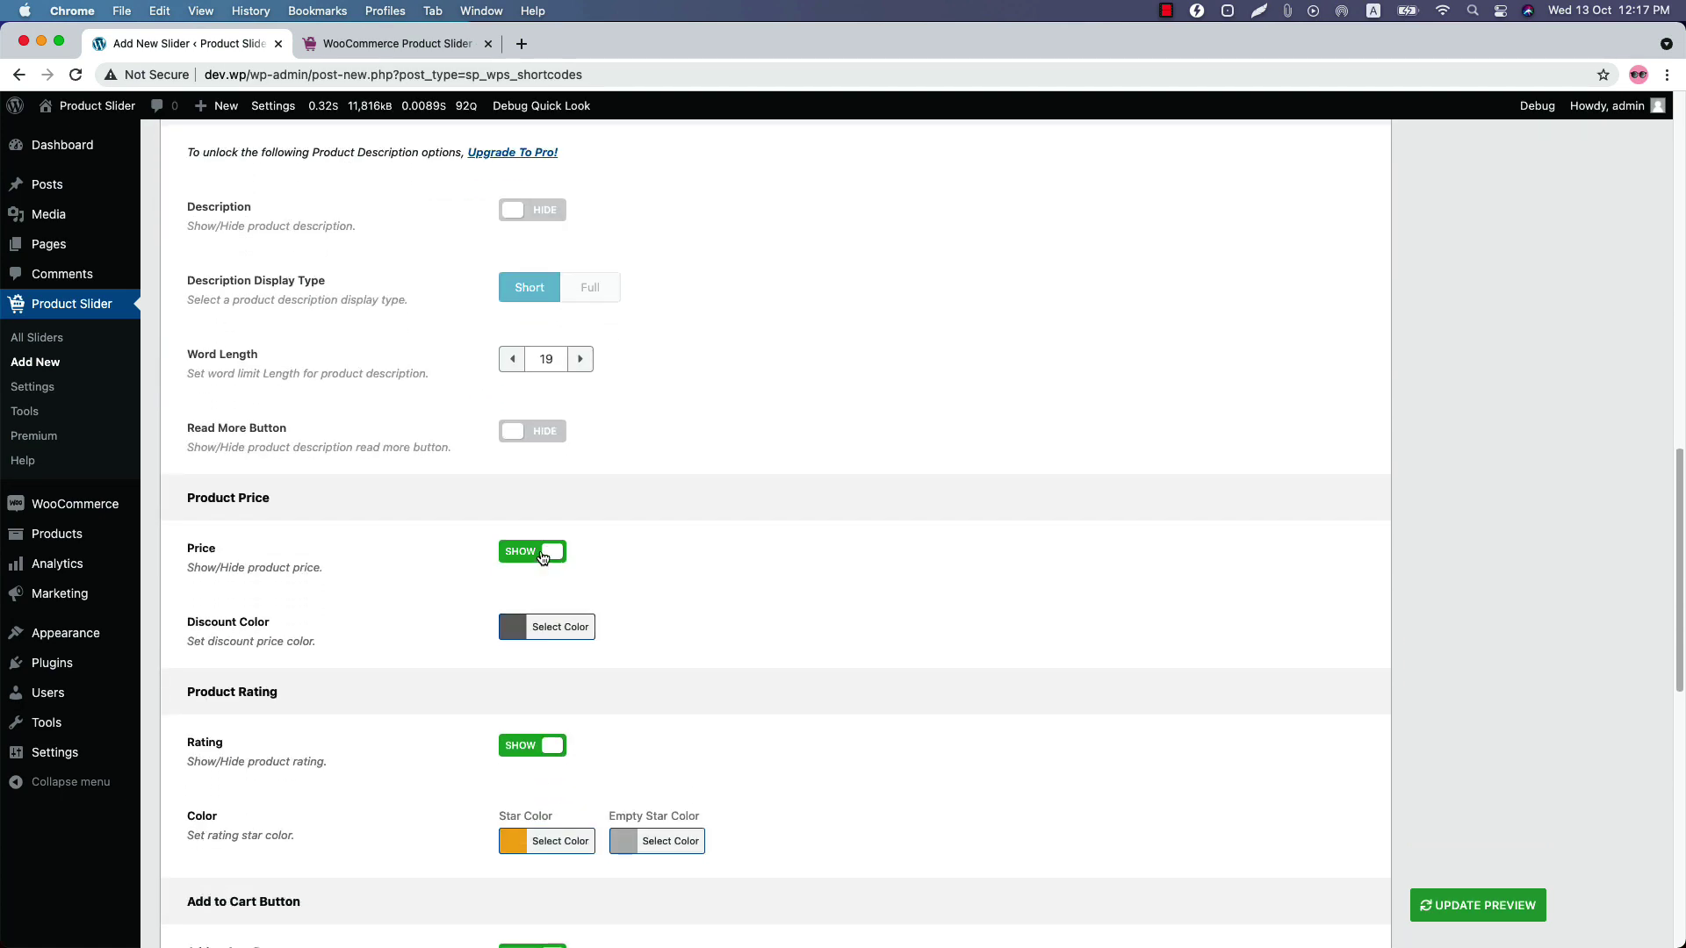
left_click(543, 562)
left_click(540, 559)
left_click(564, 638)
left_click(609, 572)
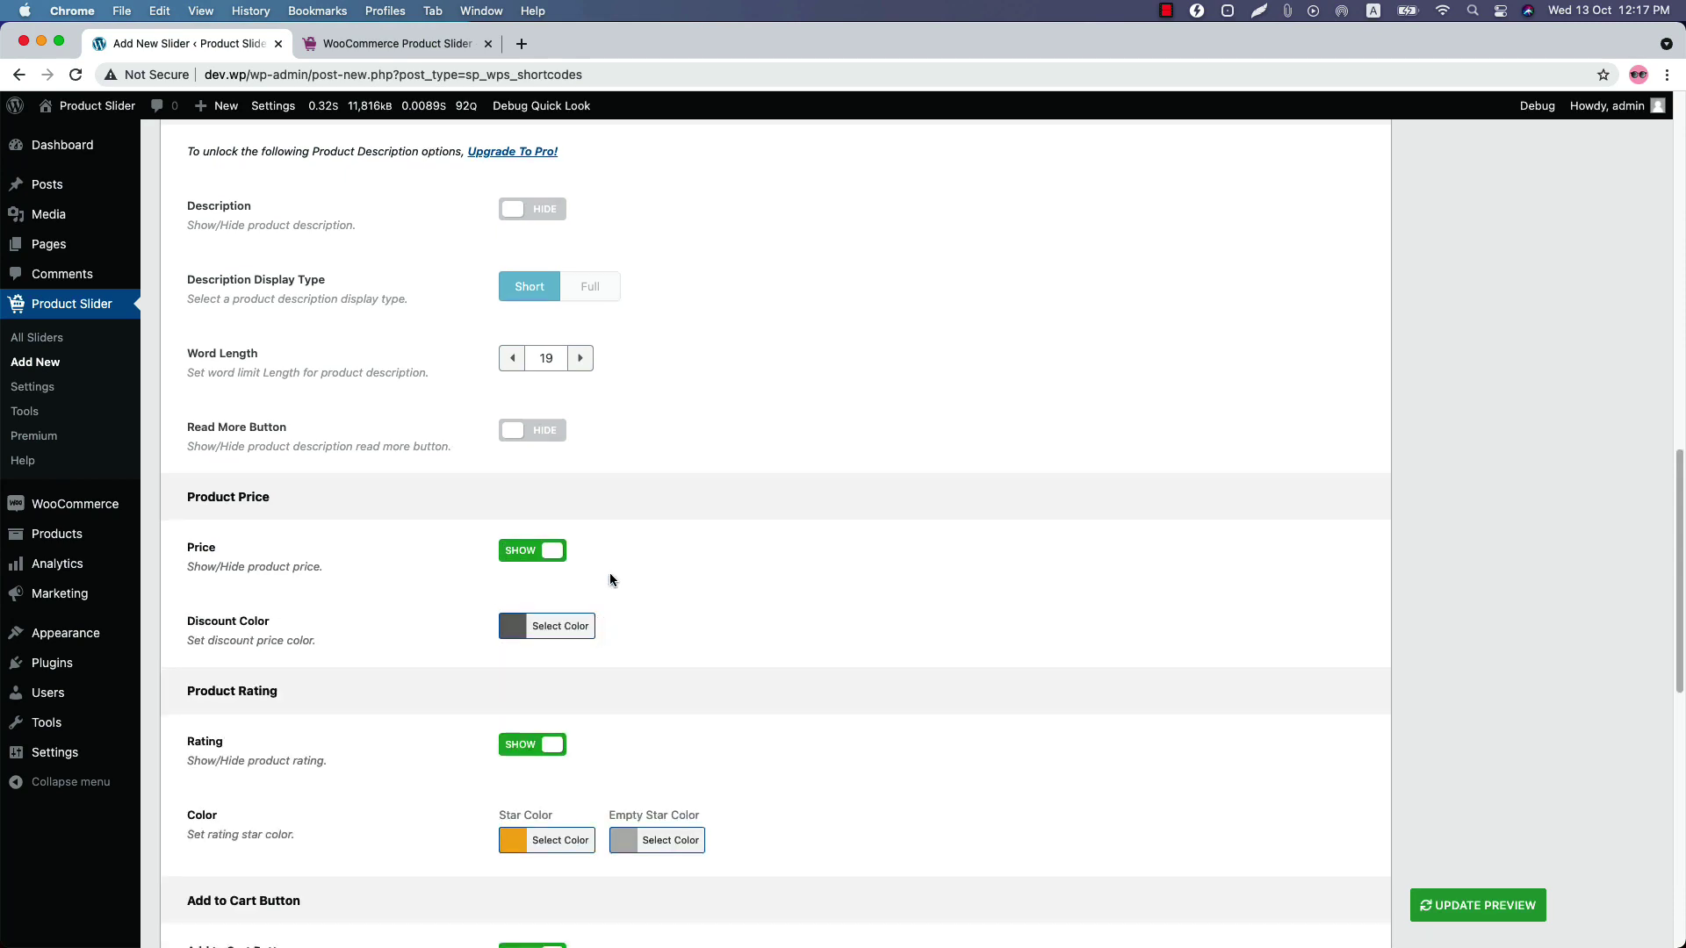
- Keep the product rating and Add to Cart button both shown
scroll(610, 572, "down", 4)
left_click(544, 435)
left_click(543, 439)
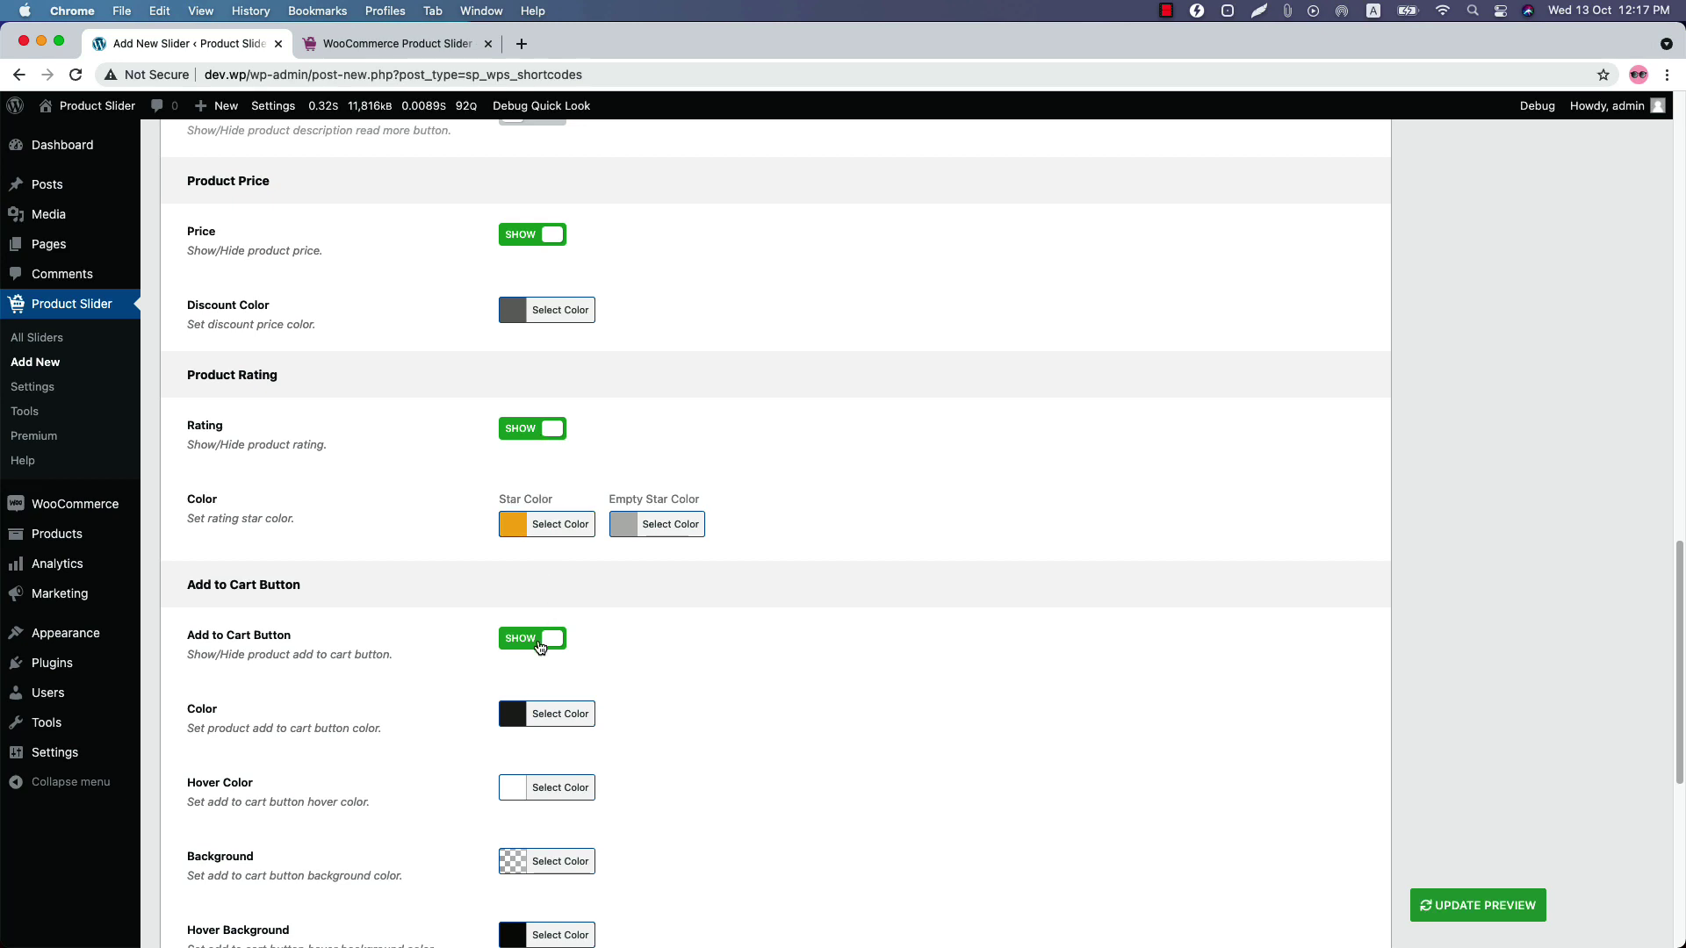
left_click(540, 647)
left_click(540, 647)
scroll(538, 647, "down", 3)
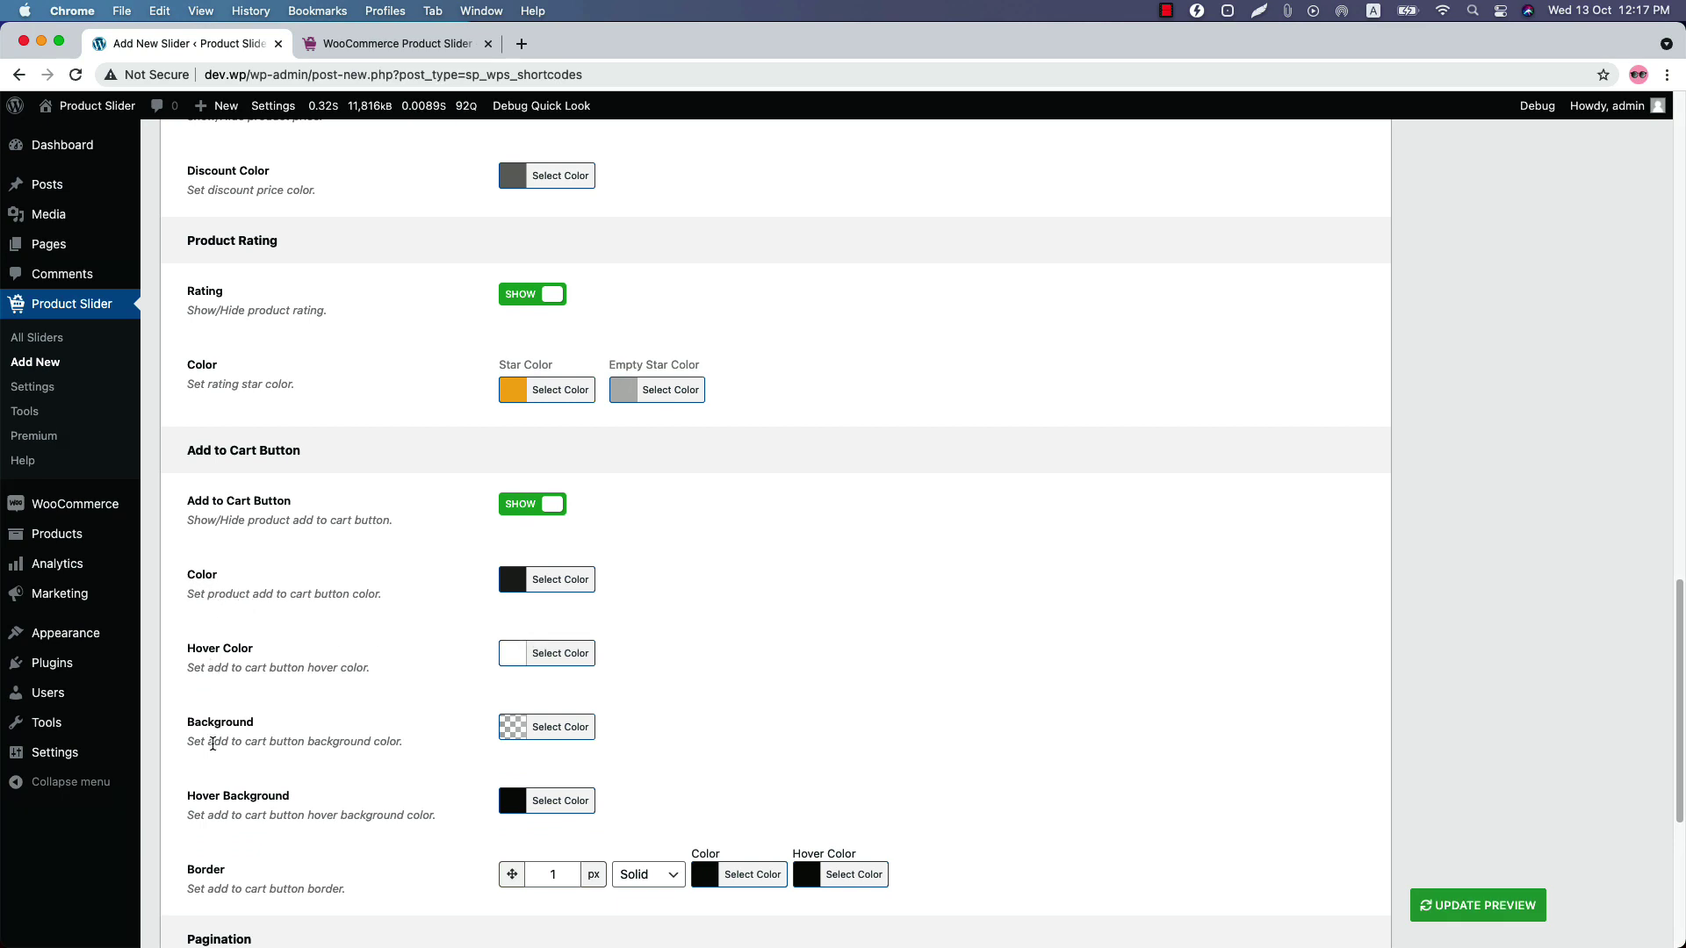
scroll(221, 813, "down", 3)
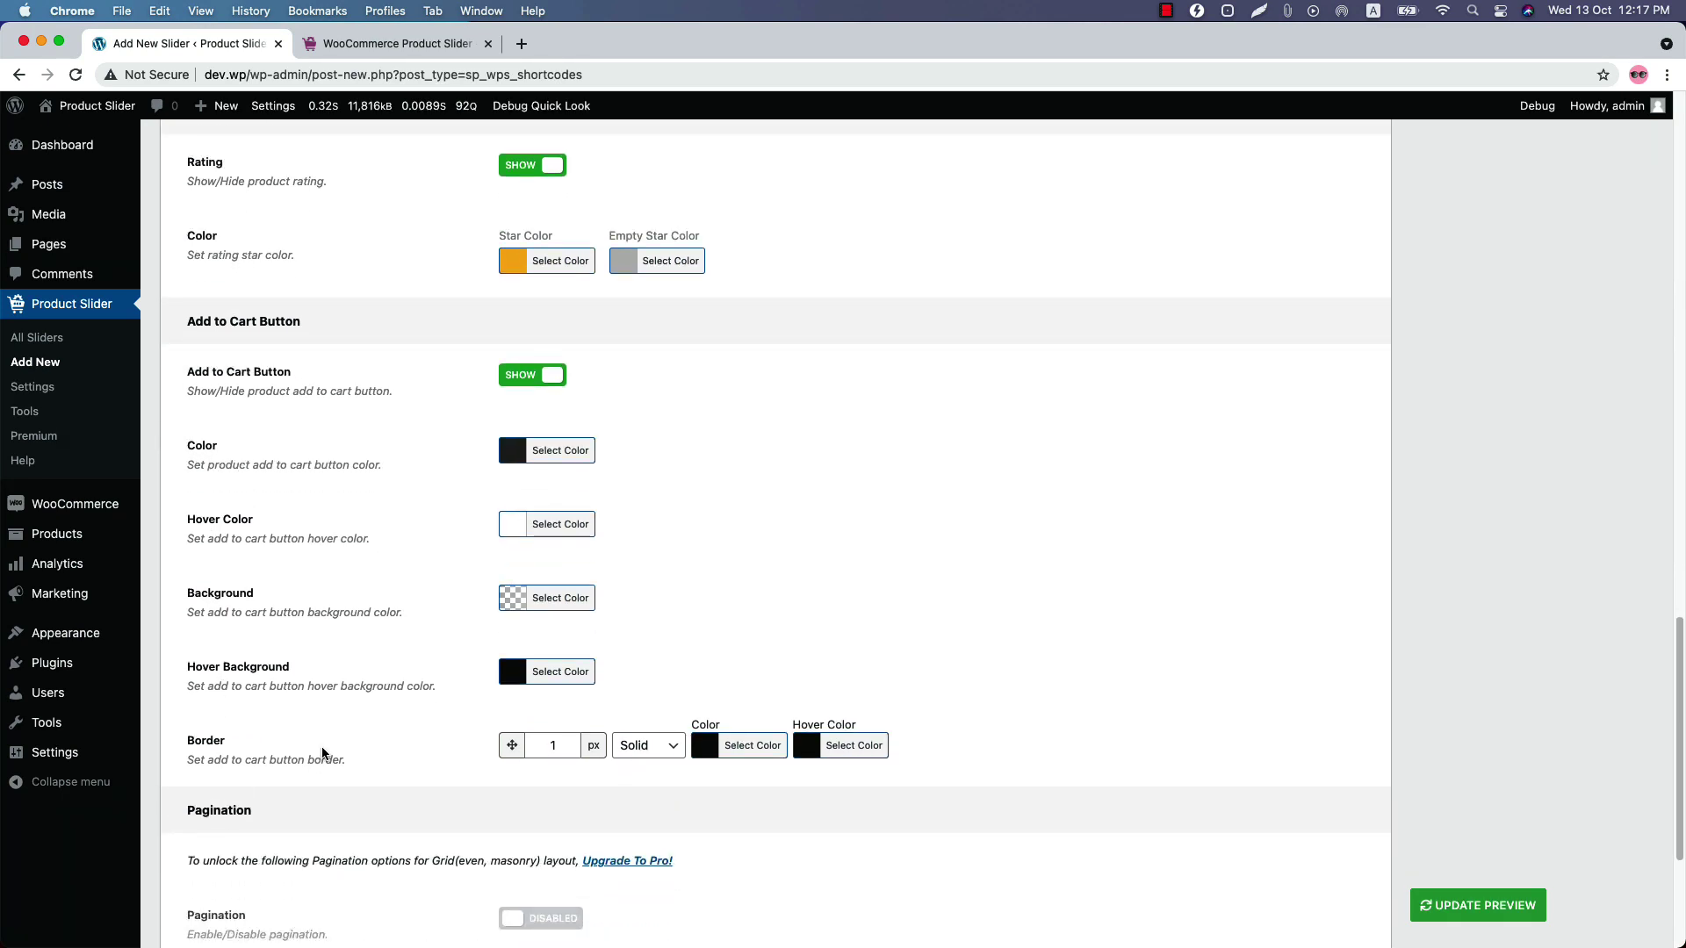
scroll(324, 752, "up", 15)
- In Image Settings, keep product images on at Original uploaded image size
left_click(681, 415)
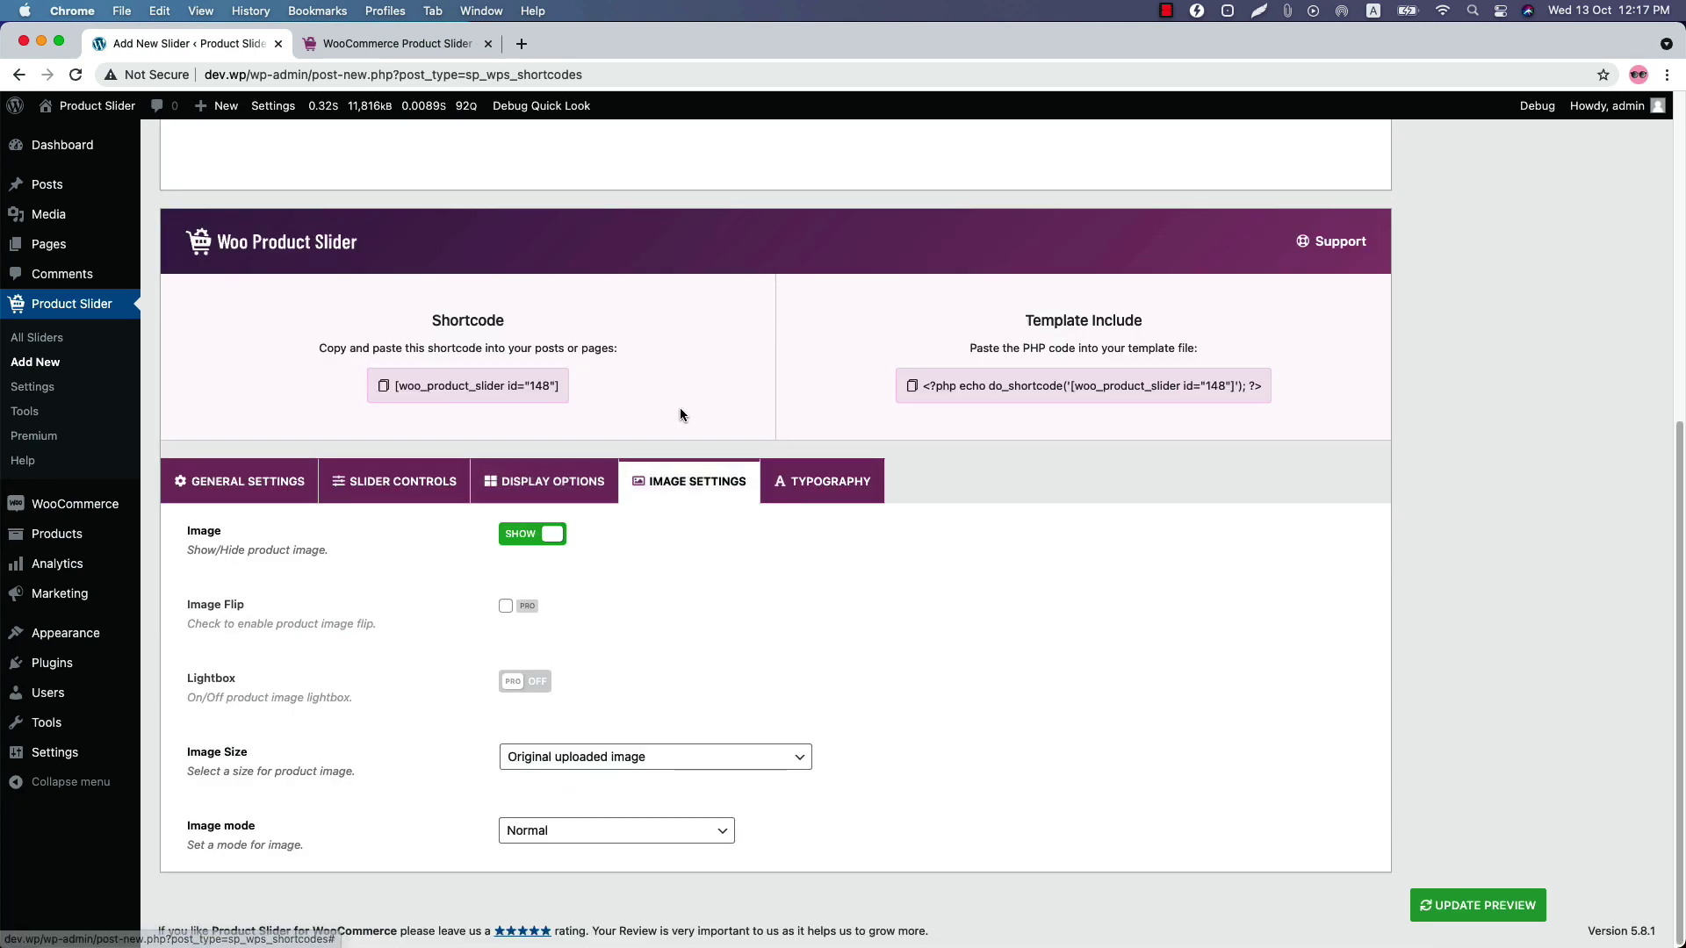
left_click(525, 536)
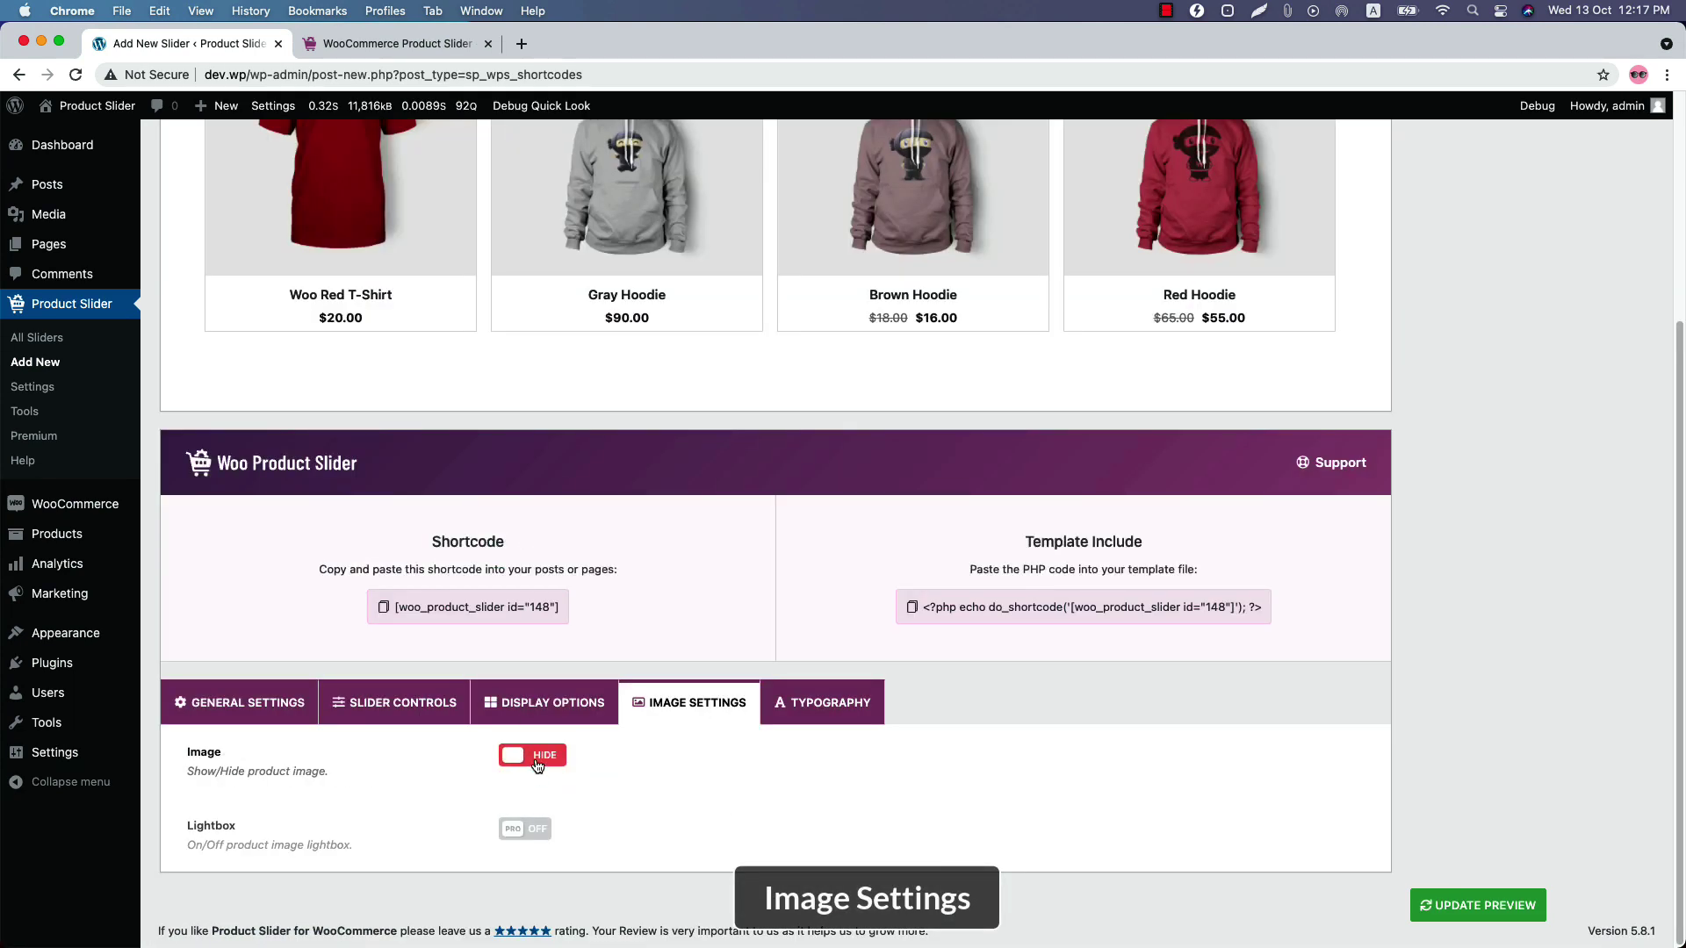
left_click(537, 757)
scroll(568, 769, "down", 5)
left_click(569, 766)
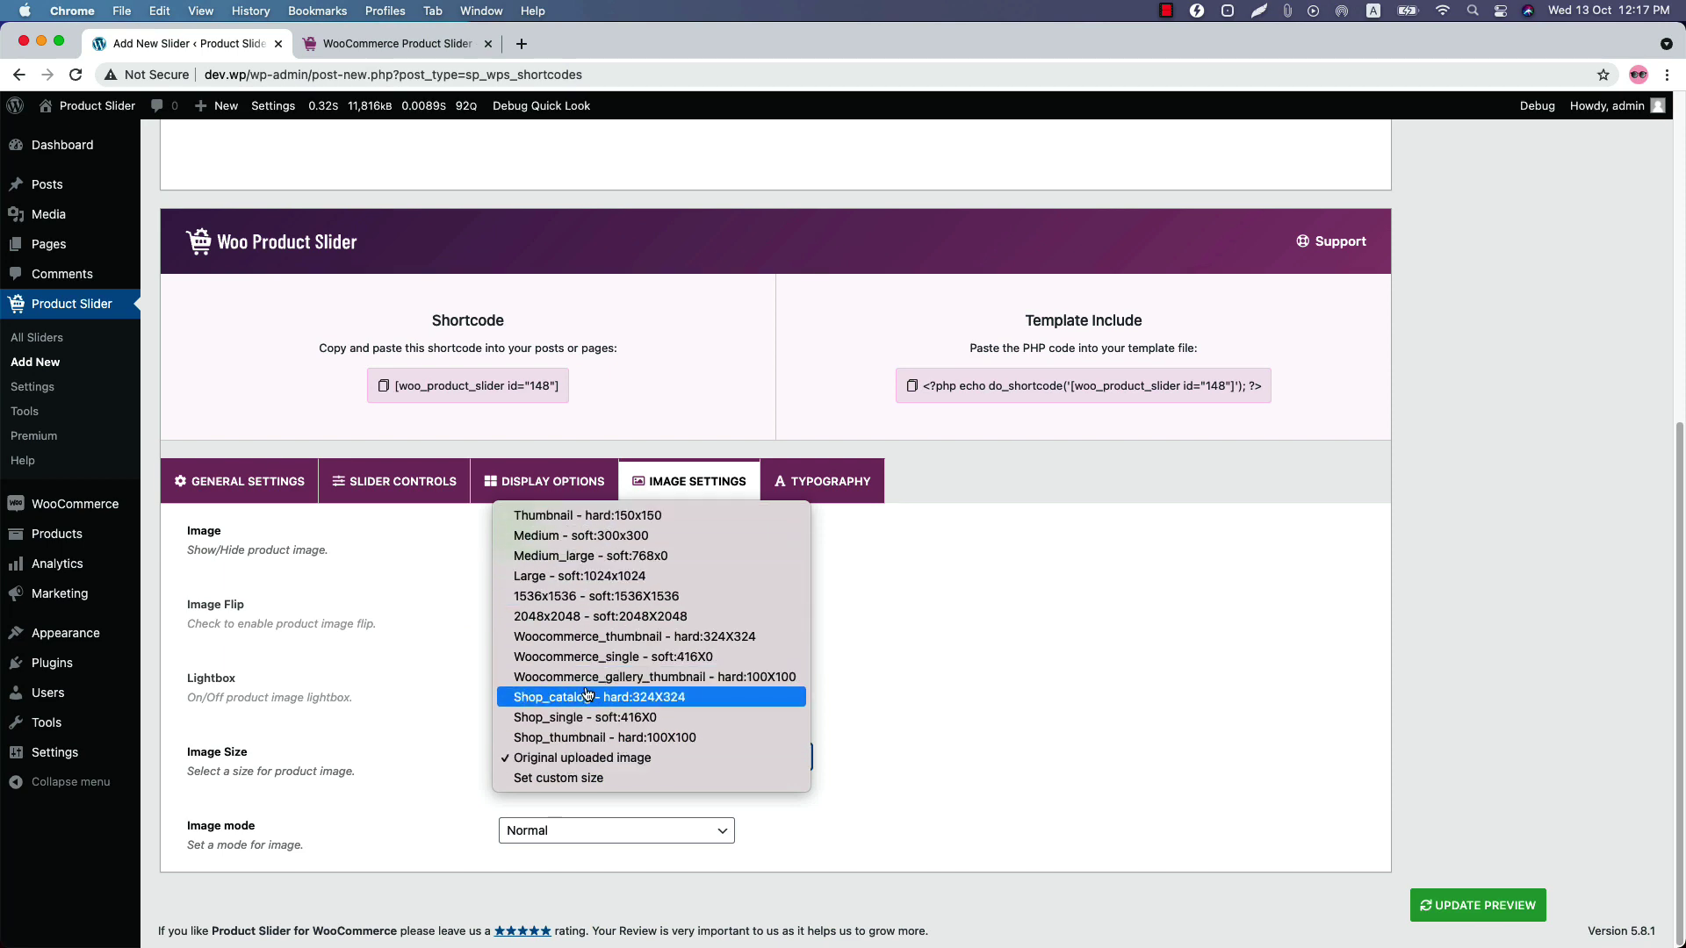
left_click(753, 764)
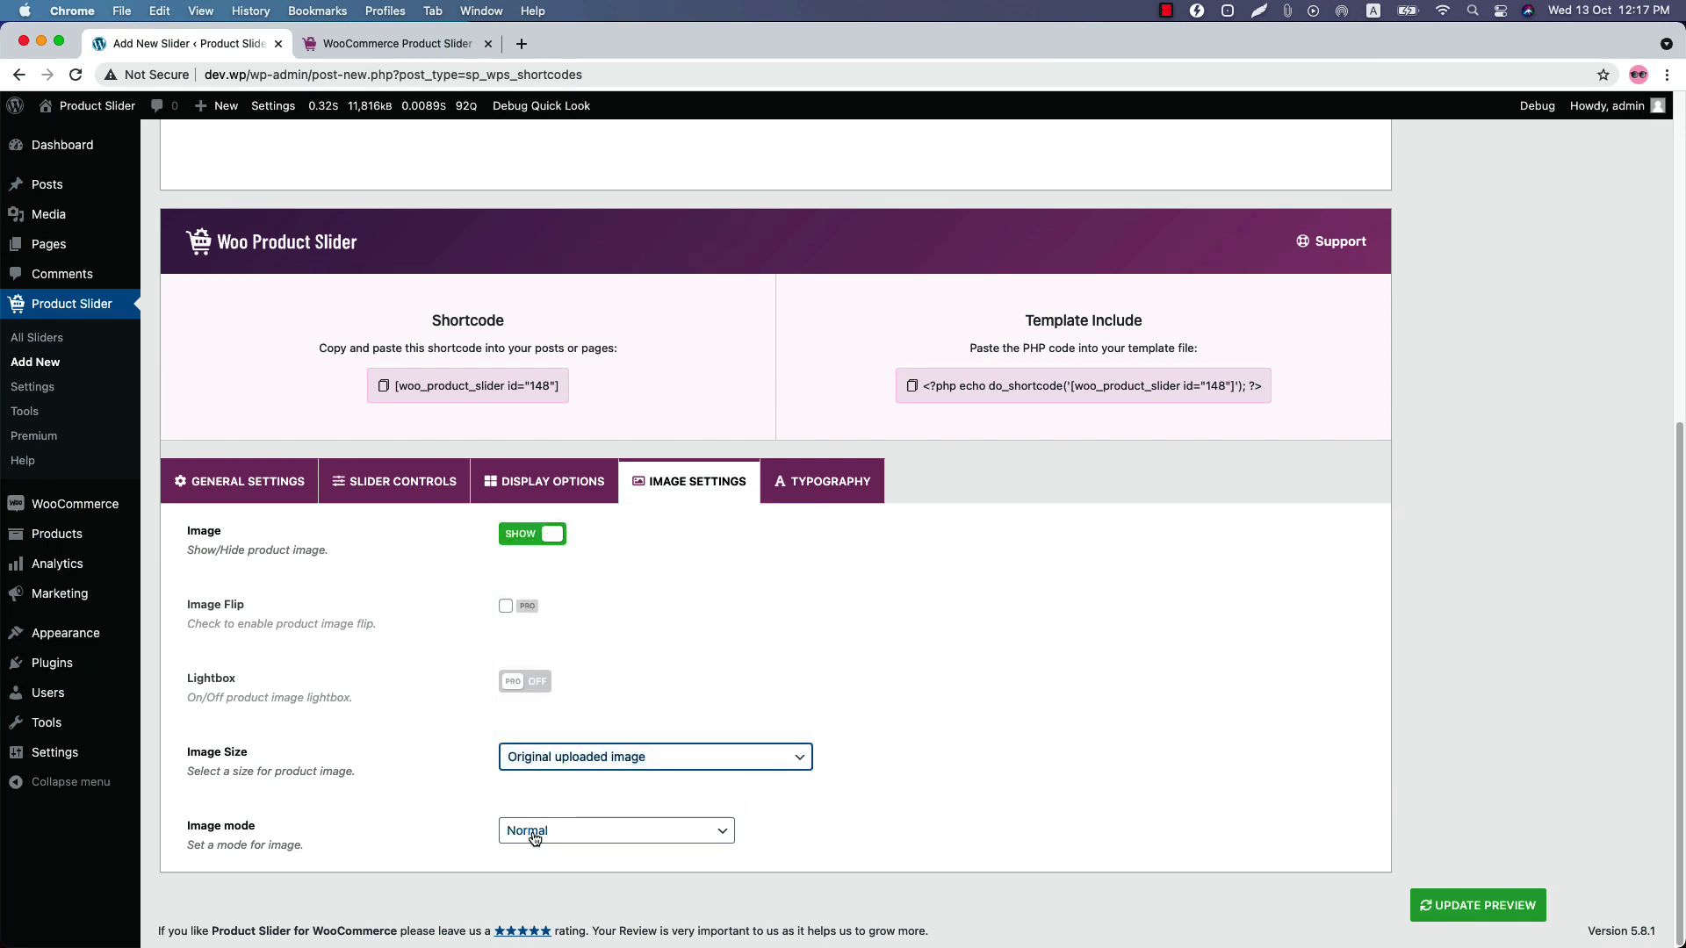
- Set the Product Name Font Color to blue (#1e73be) and update the live preview
left_click(829, 481)
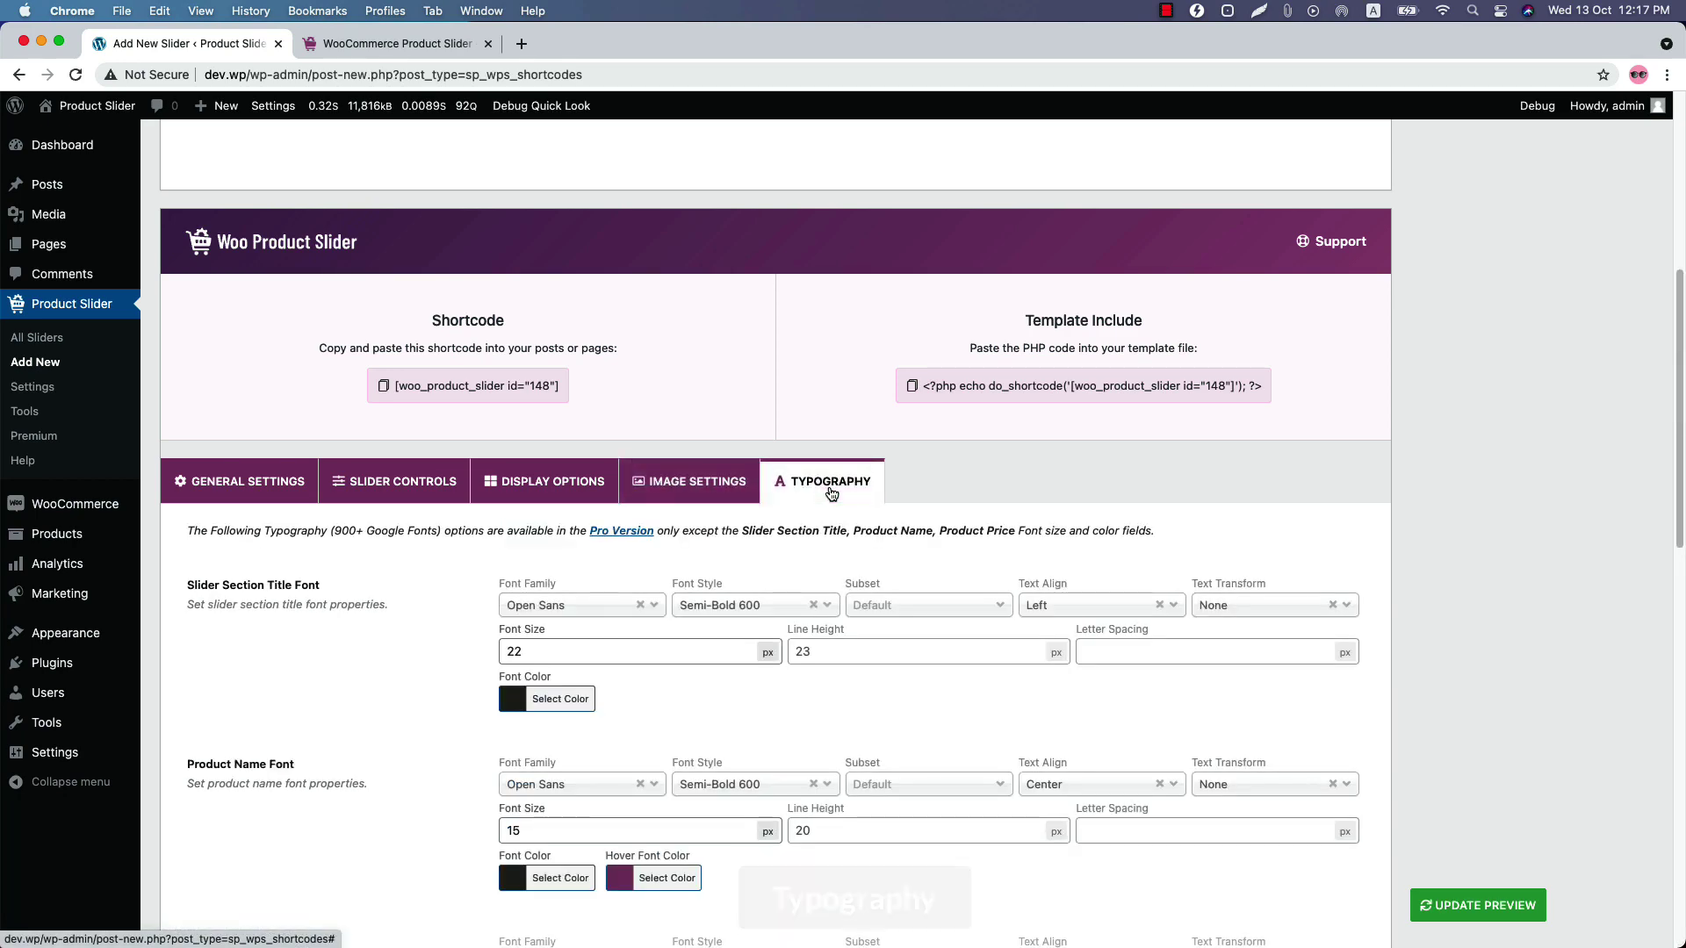
scroll(784, 663, "down", 10)
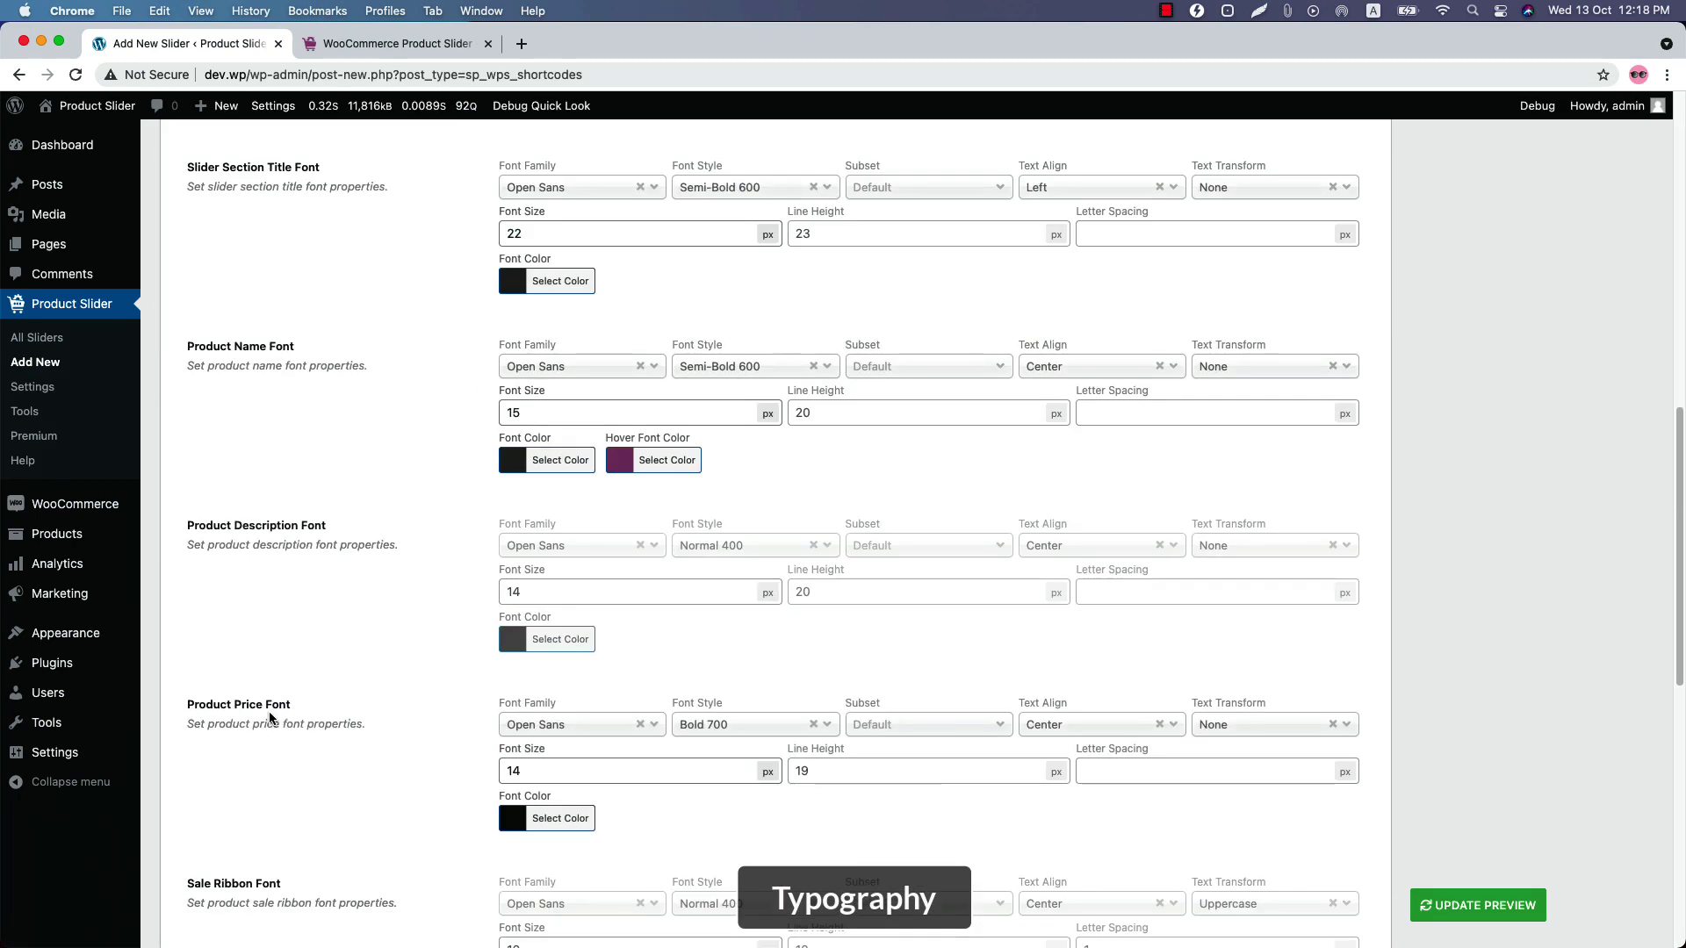
scroll(269, 719, "down", 4)
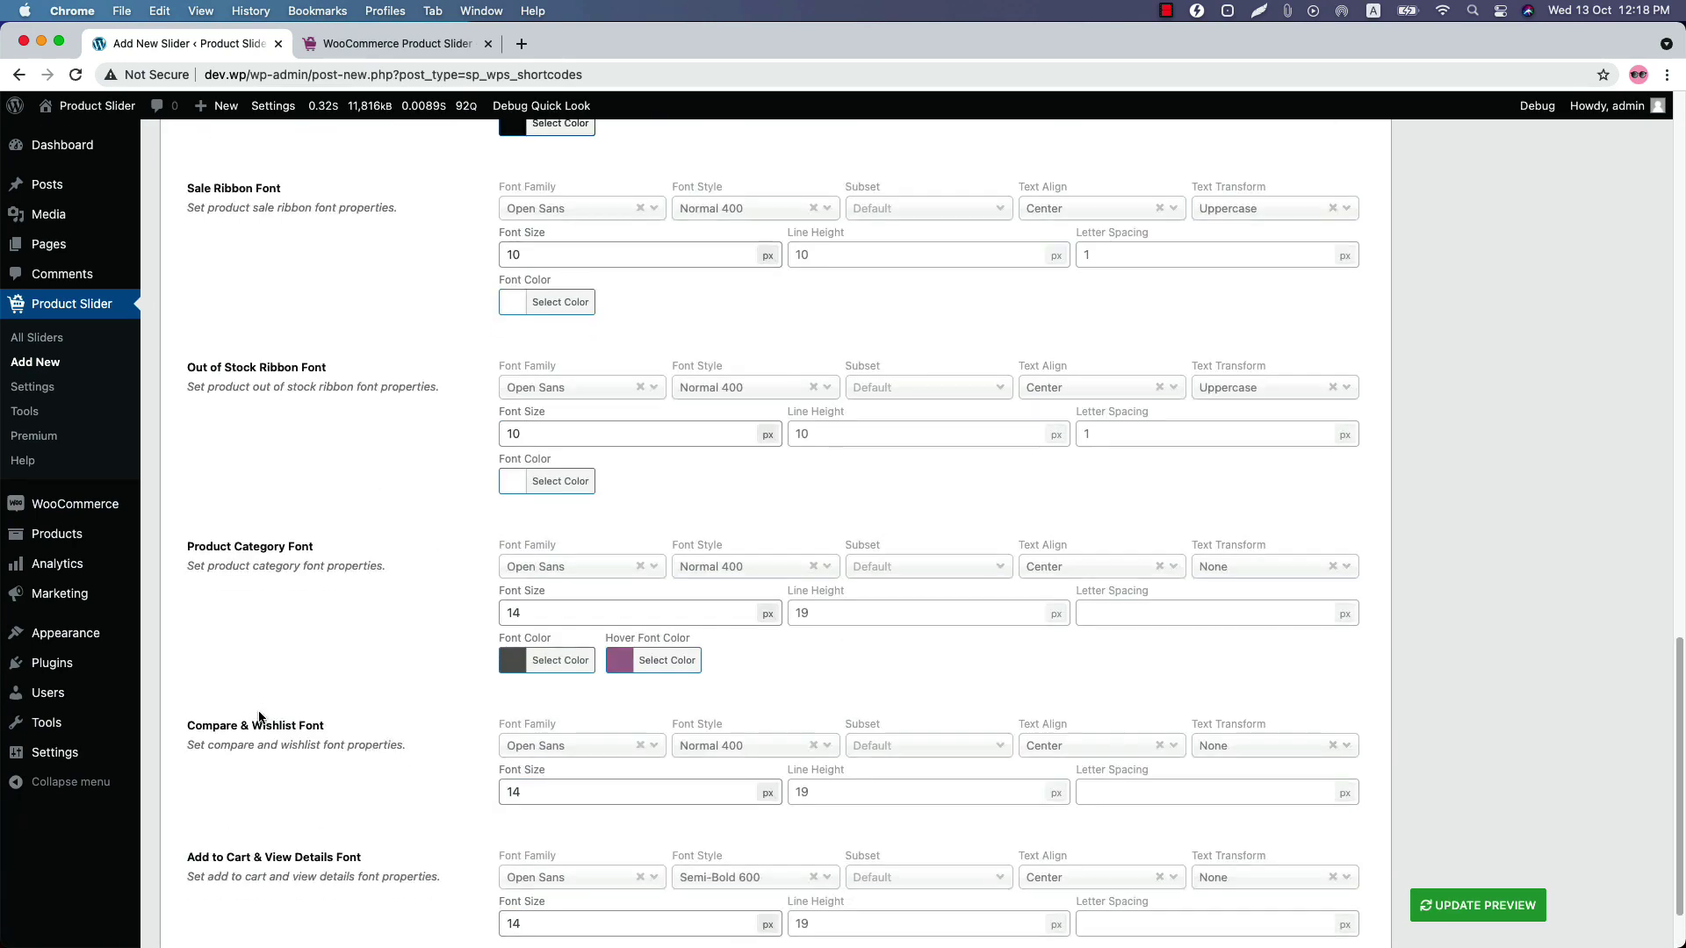
scroll(259, 717, "up", 13)
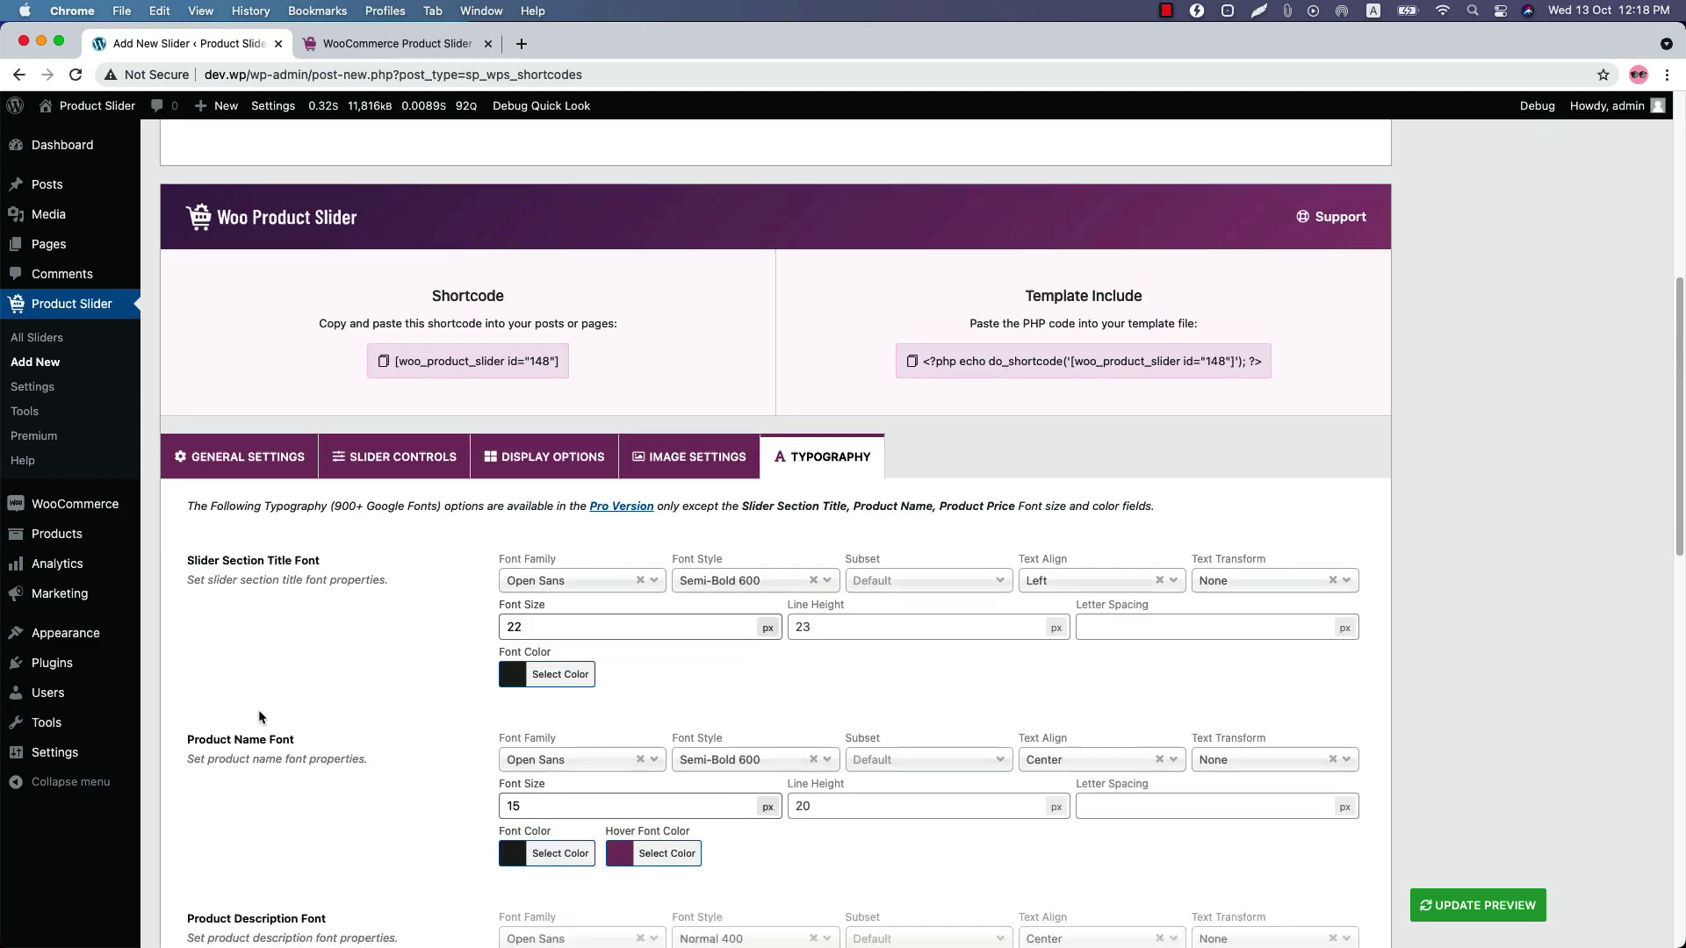
left_click(562, 849)
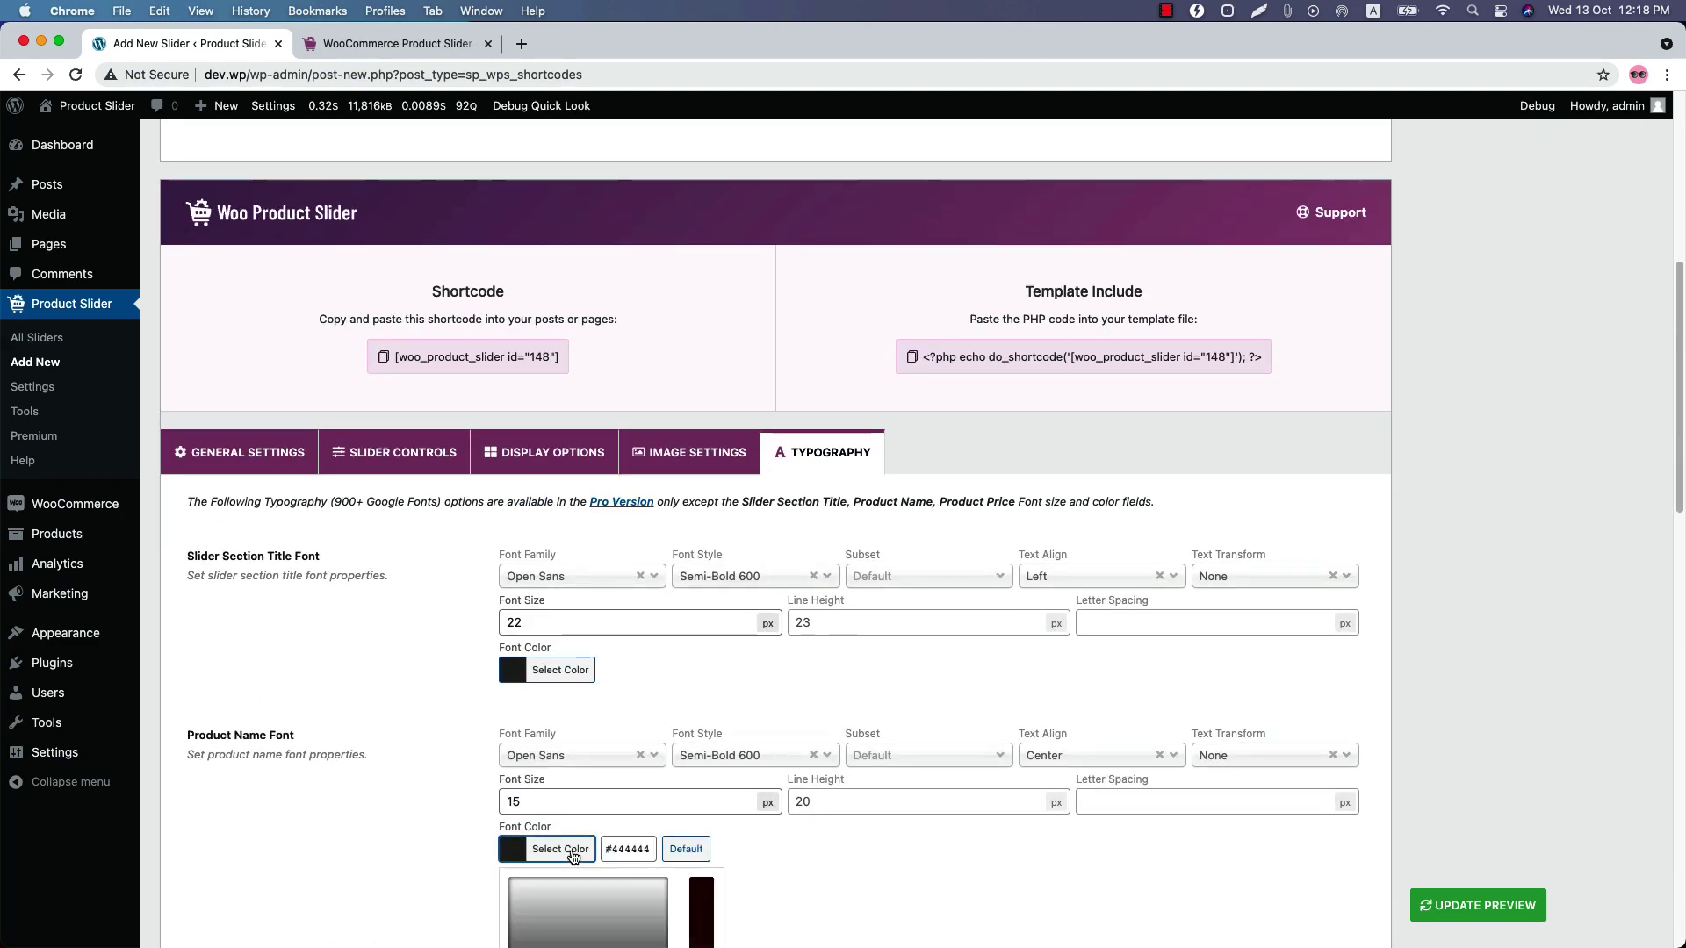
scroll(728, 825, "down", 6)
left_click(642, 692)
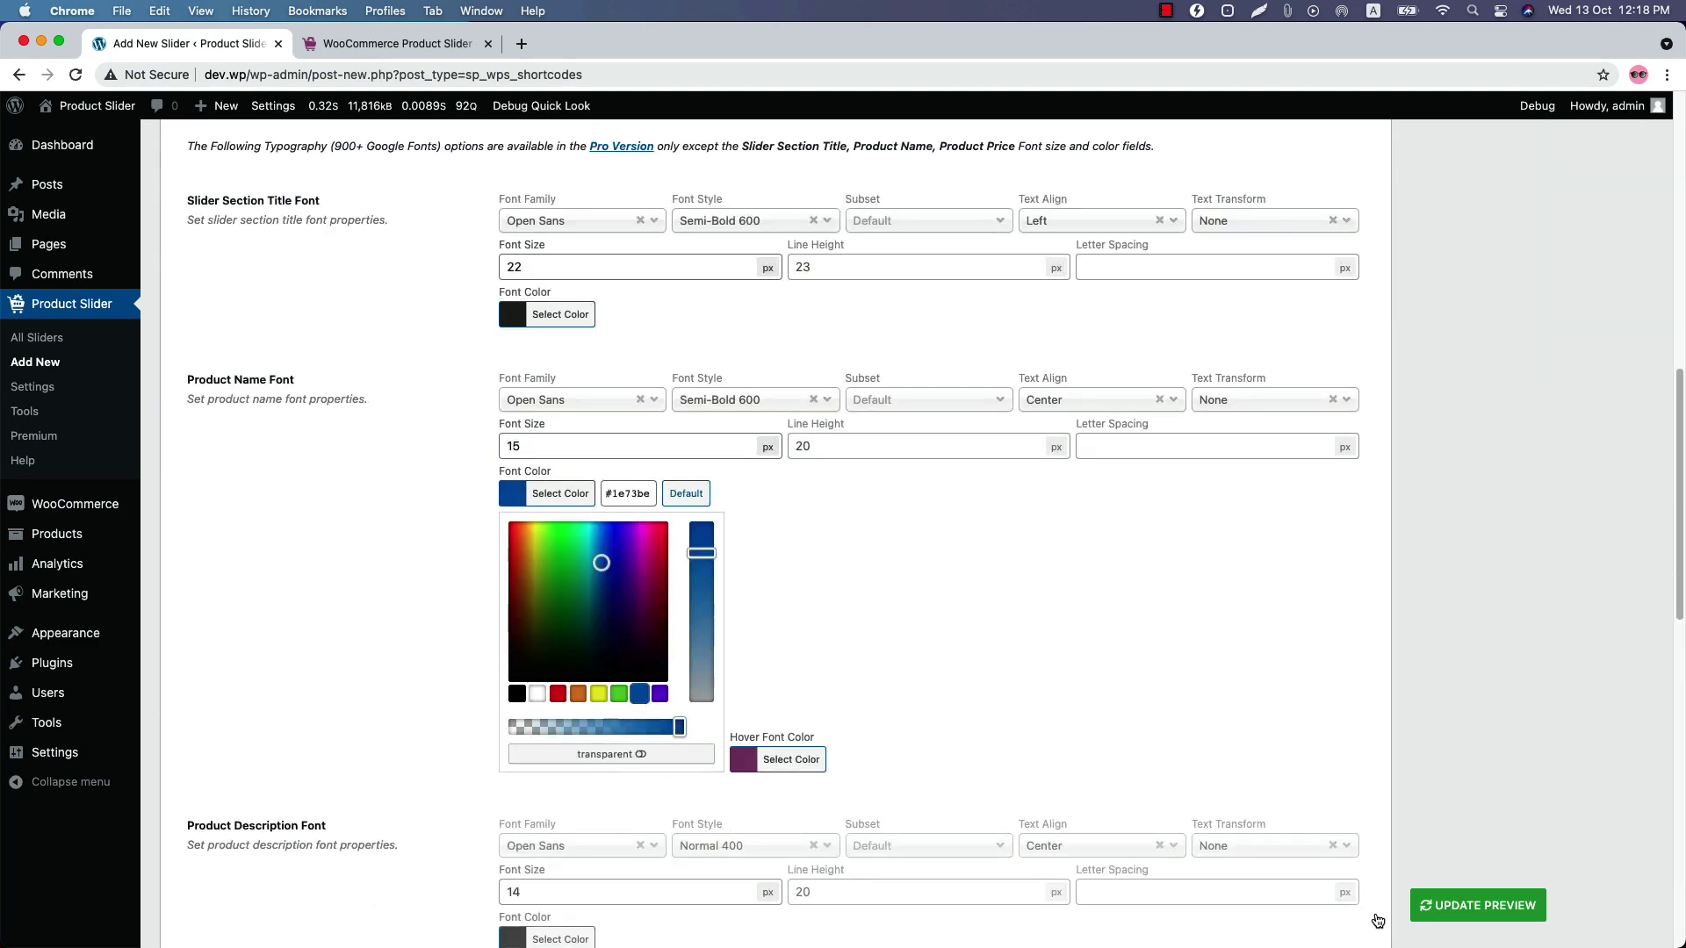
left_click(1463, 904)
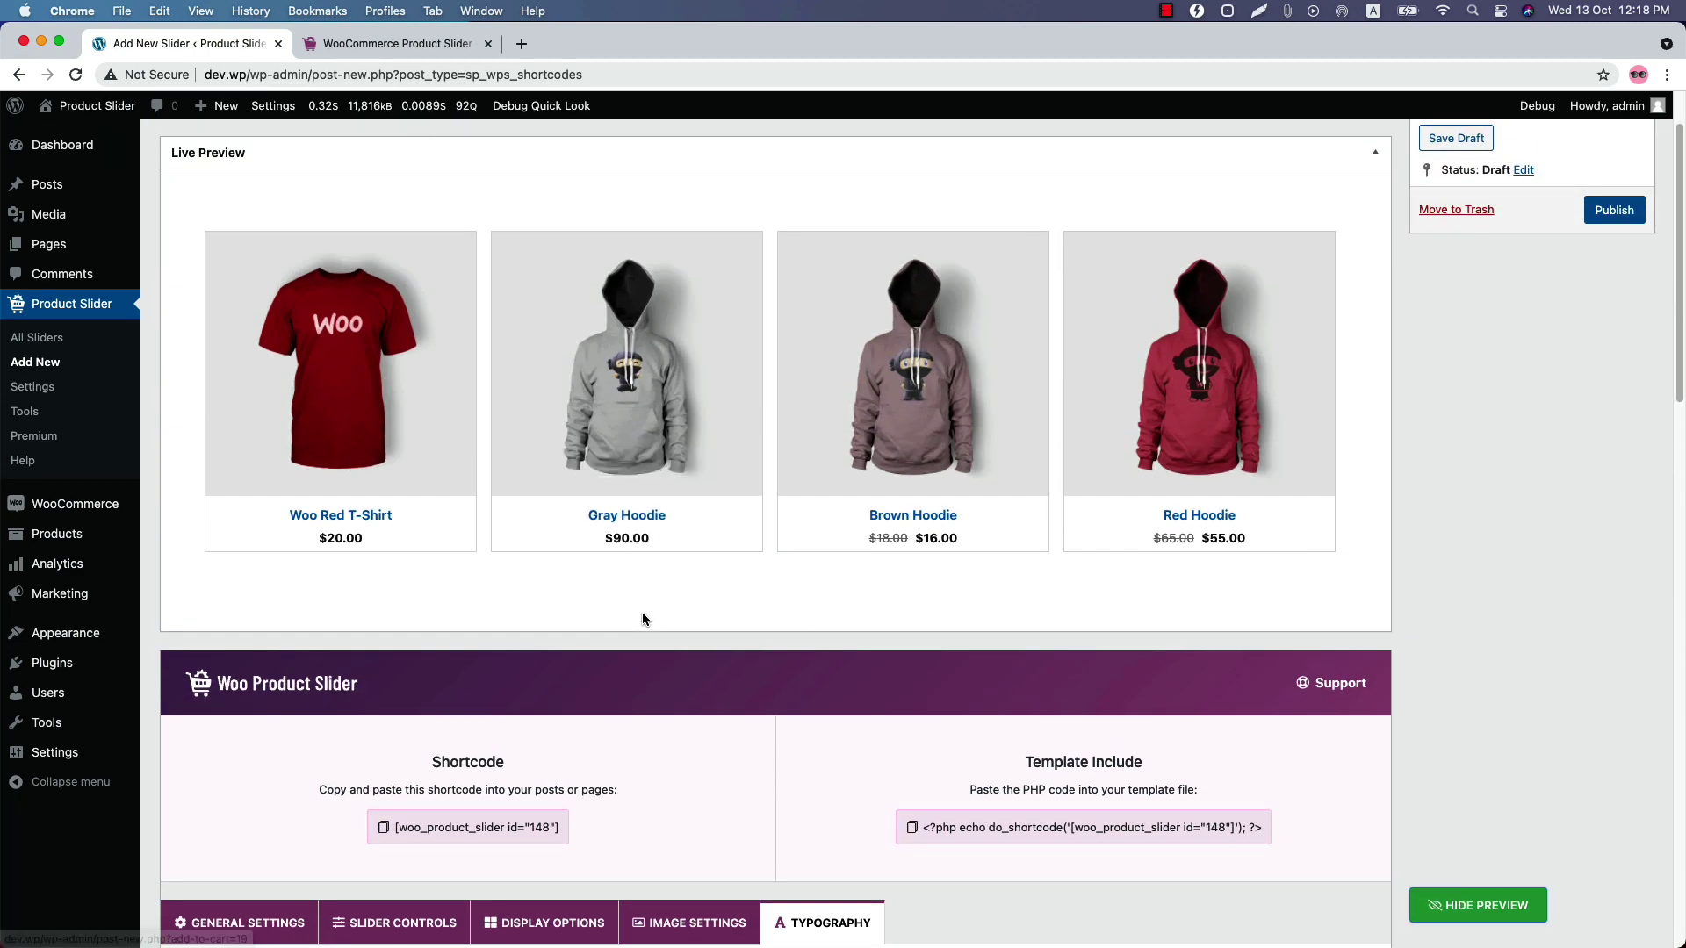
- Publish the slider and a new page with shortcode [woo_product_slider id="148"], then view it
left_click(1612, 207)
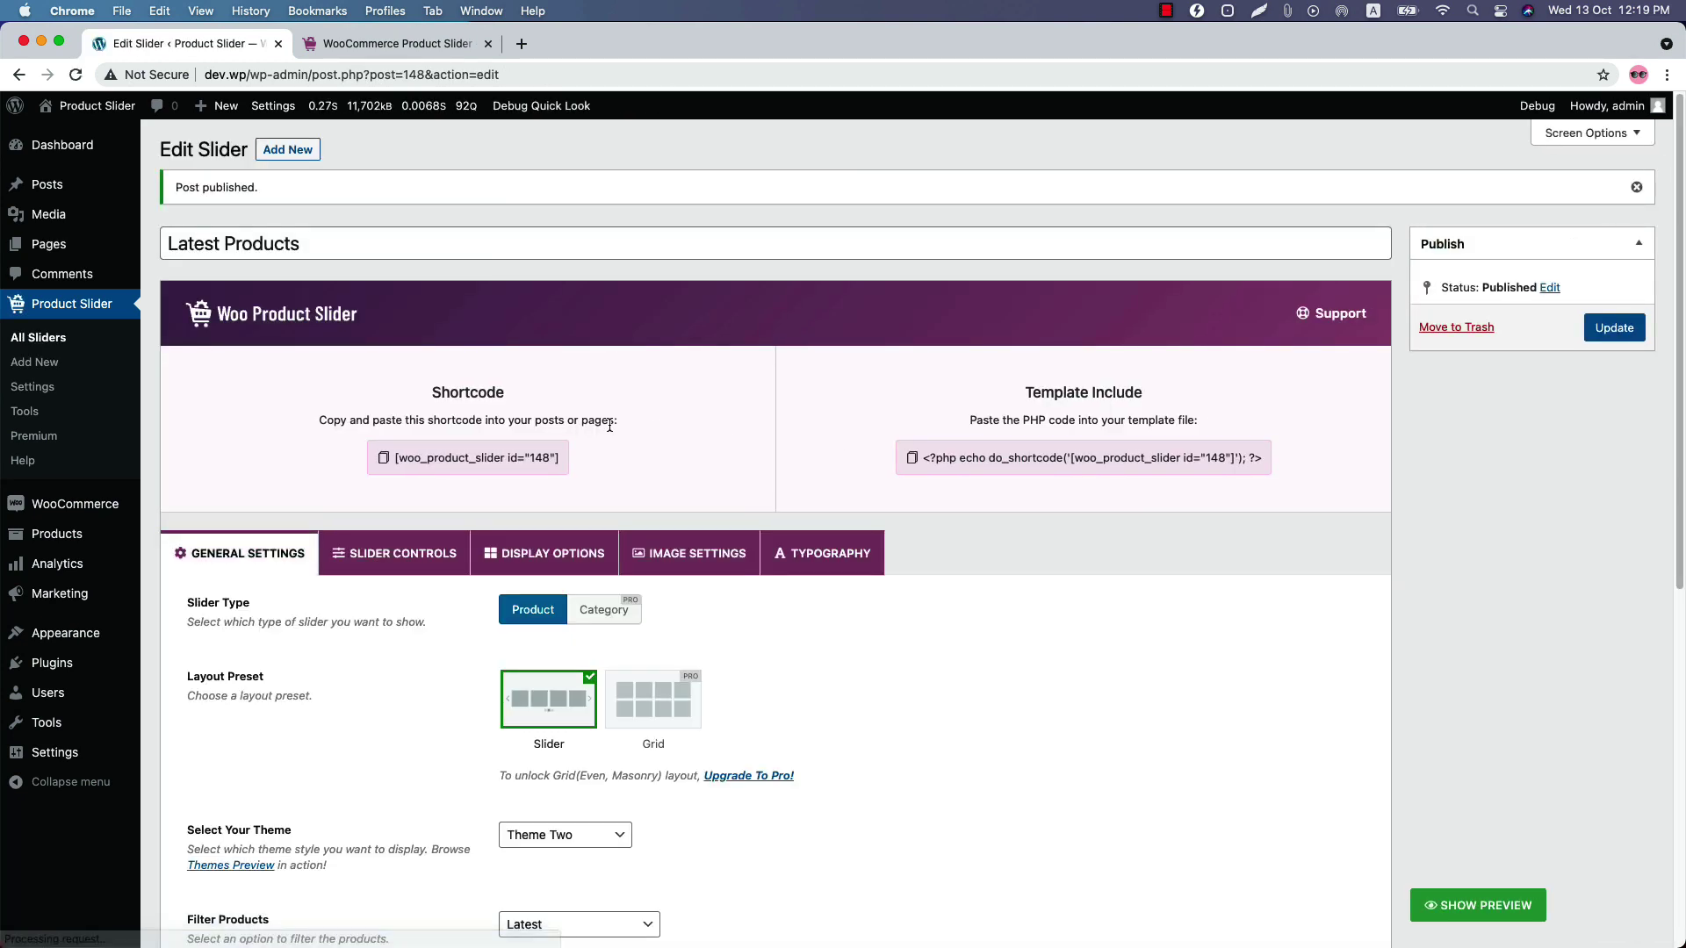
left_click(527, 458)
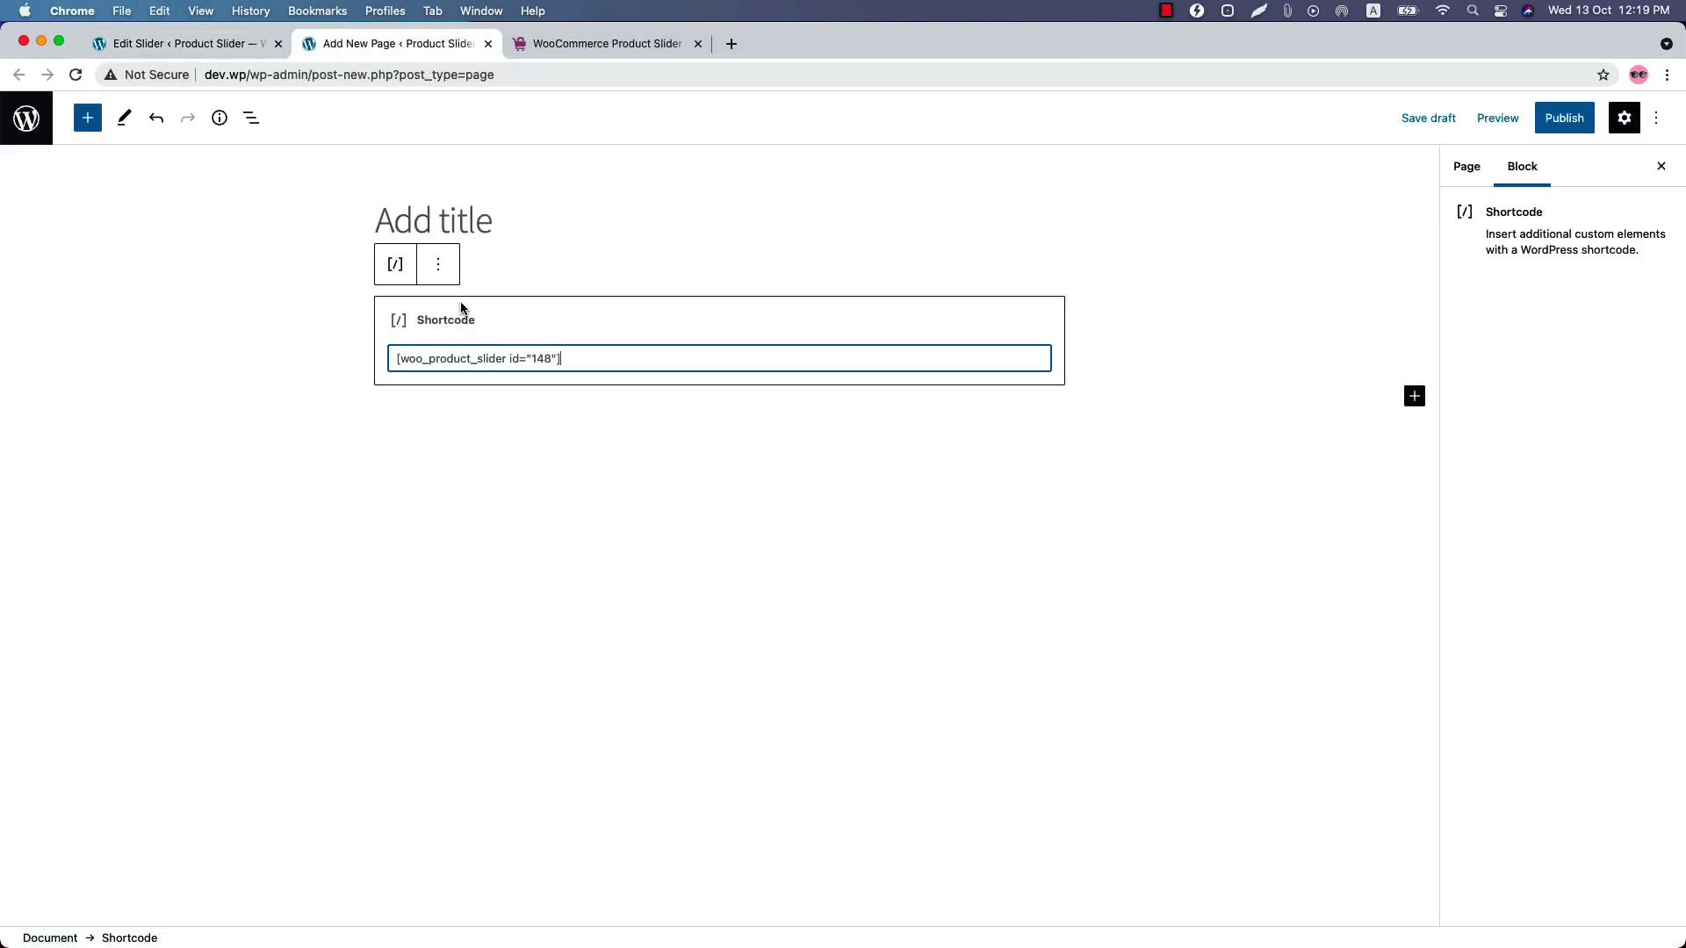
left_click(1564, 117)
left_click(1503, 117)
left_click(1522, 309)
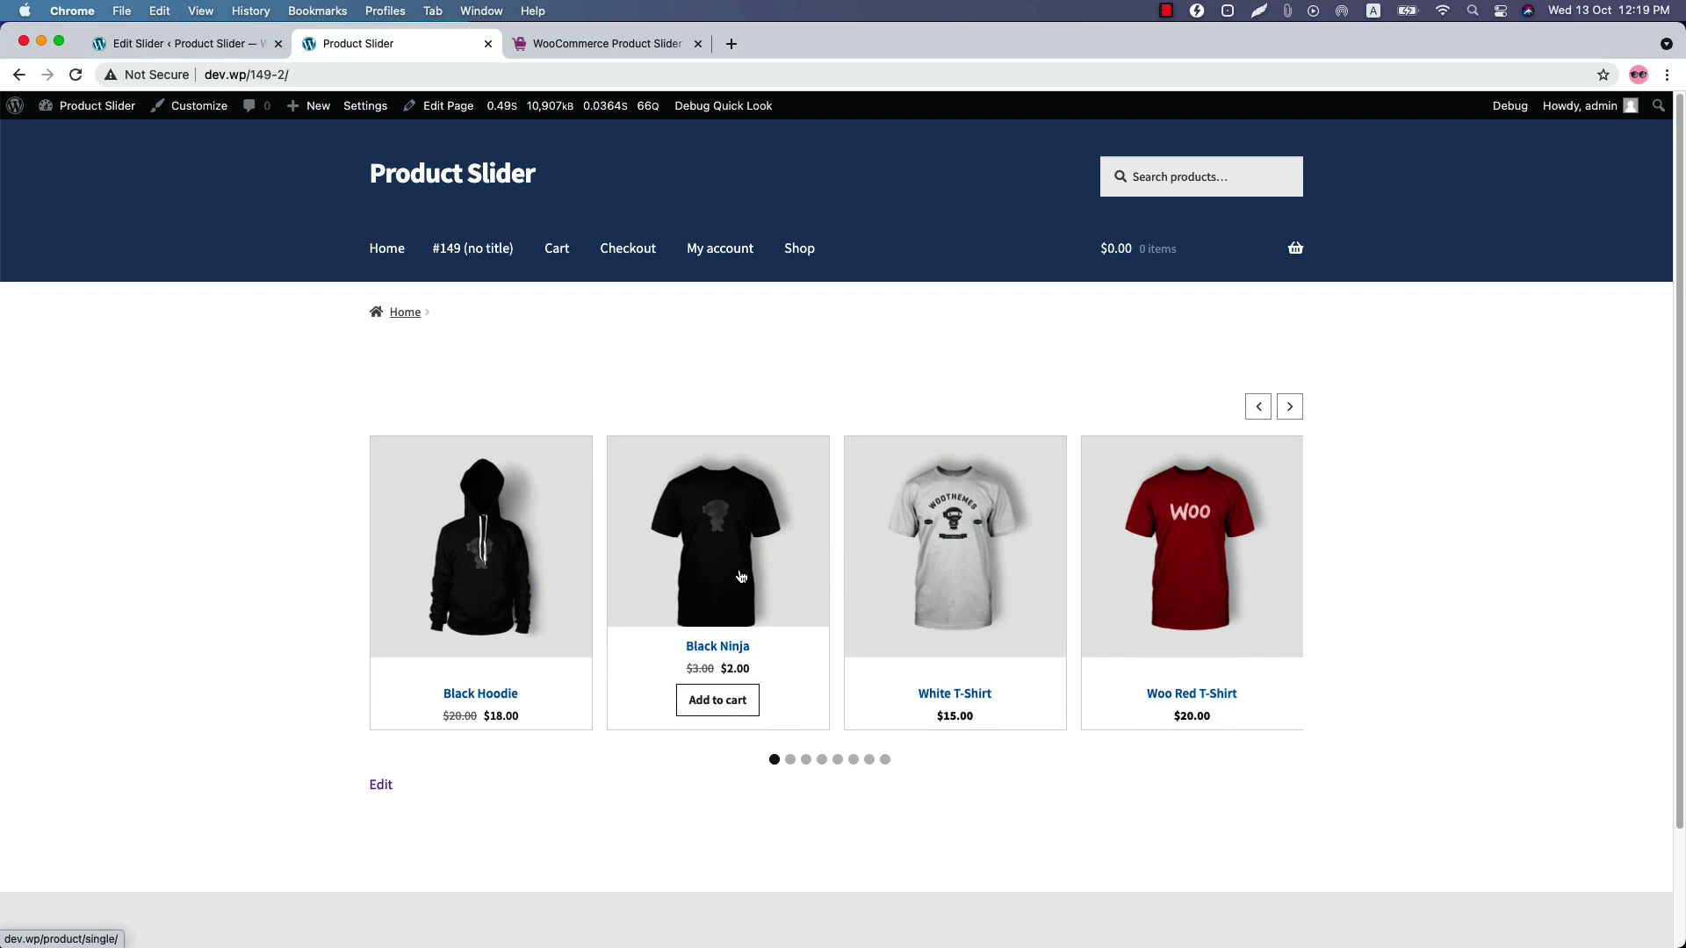
- Go from the slider editor to Product Slider Settings, showing the empty Custom CSS editor
left_click(180, 43)
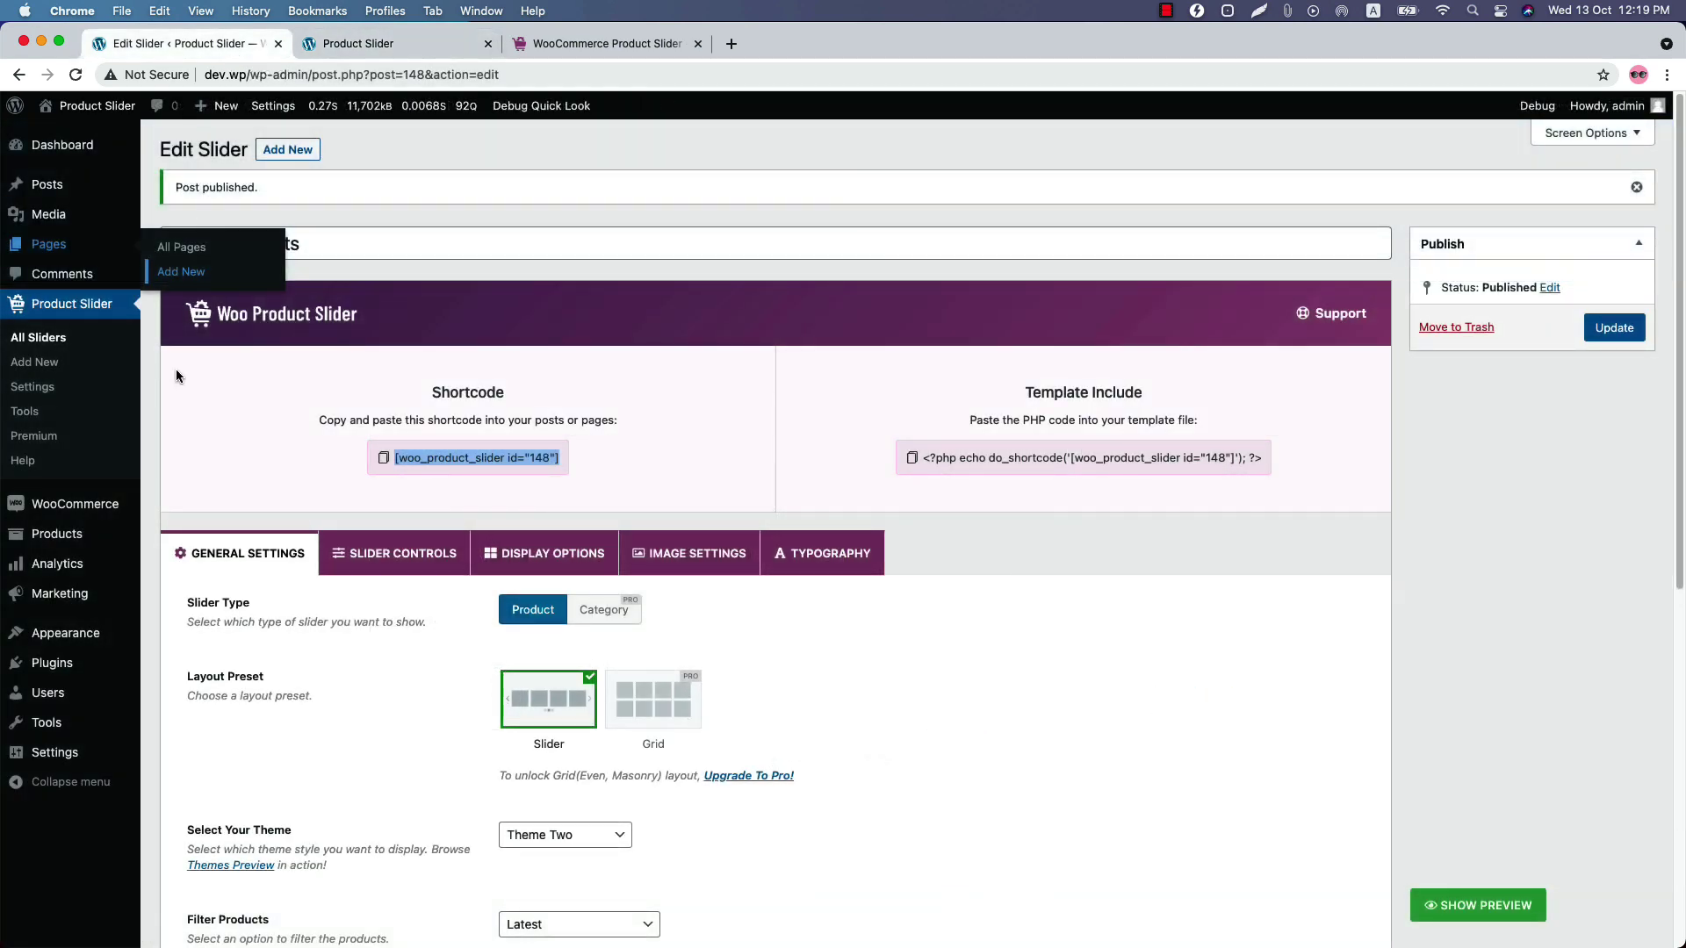
left_click(35, 387)
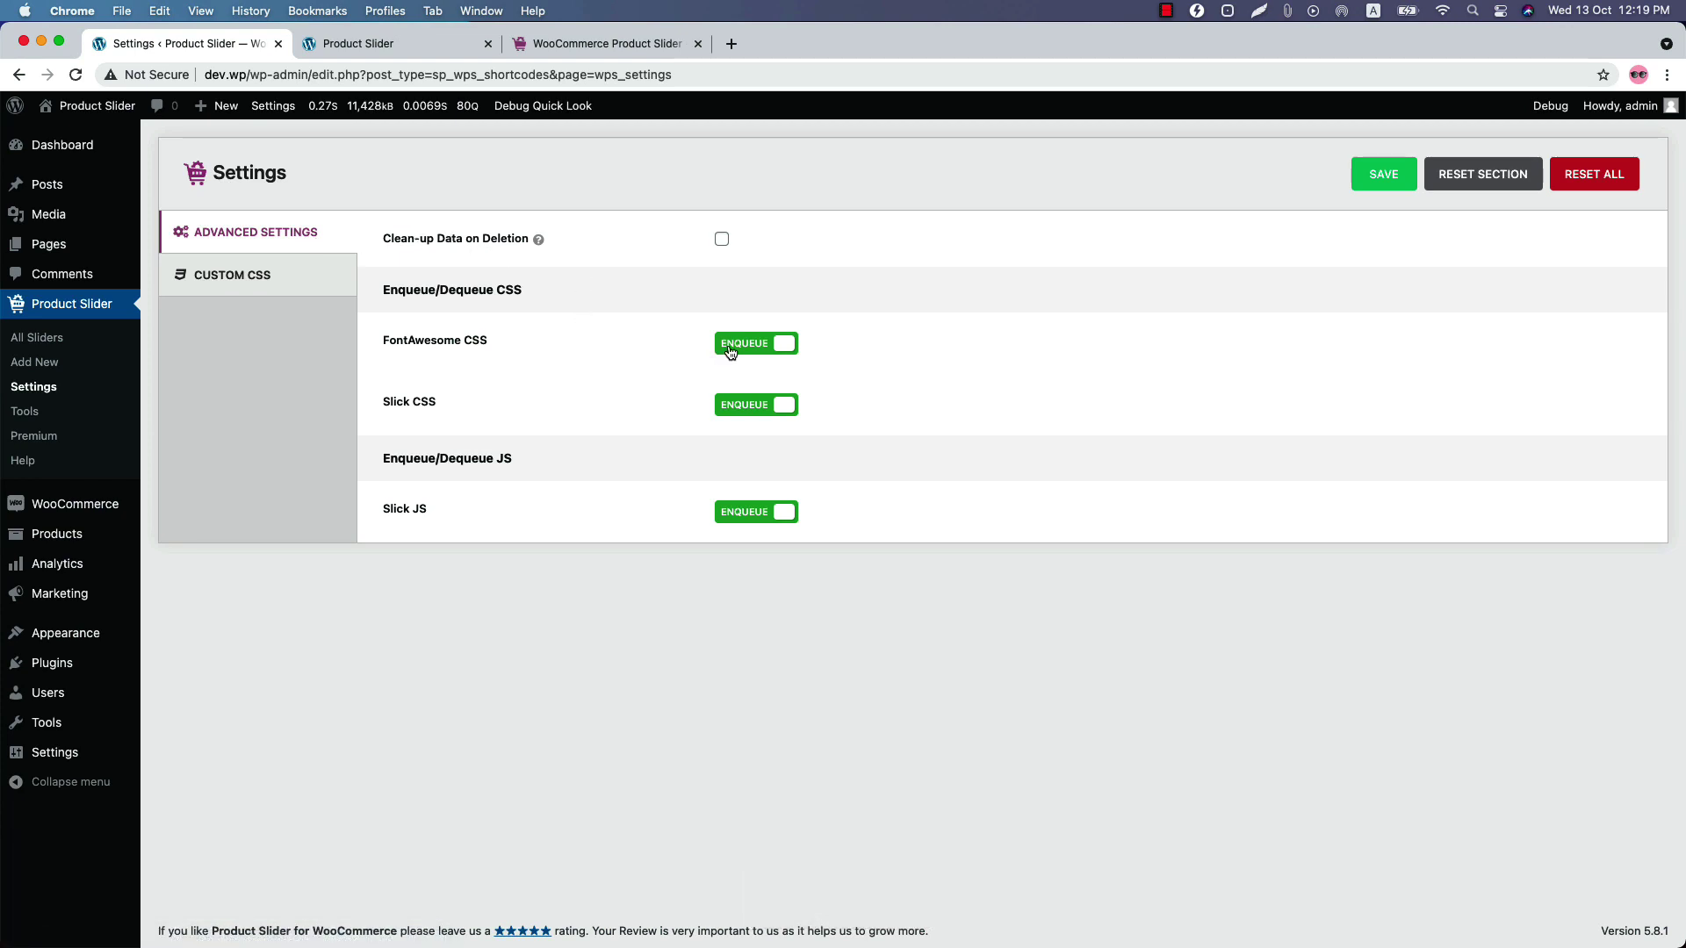
left_click(287, 279)
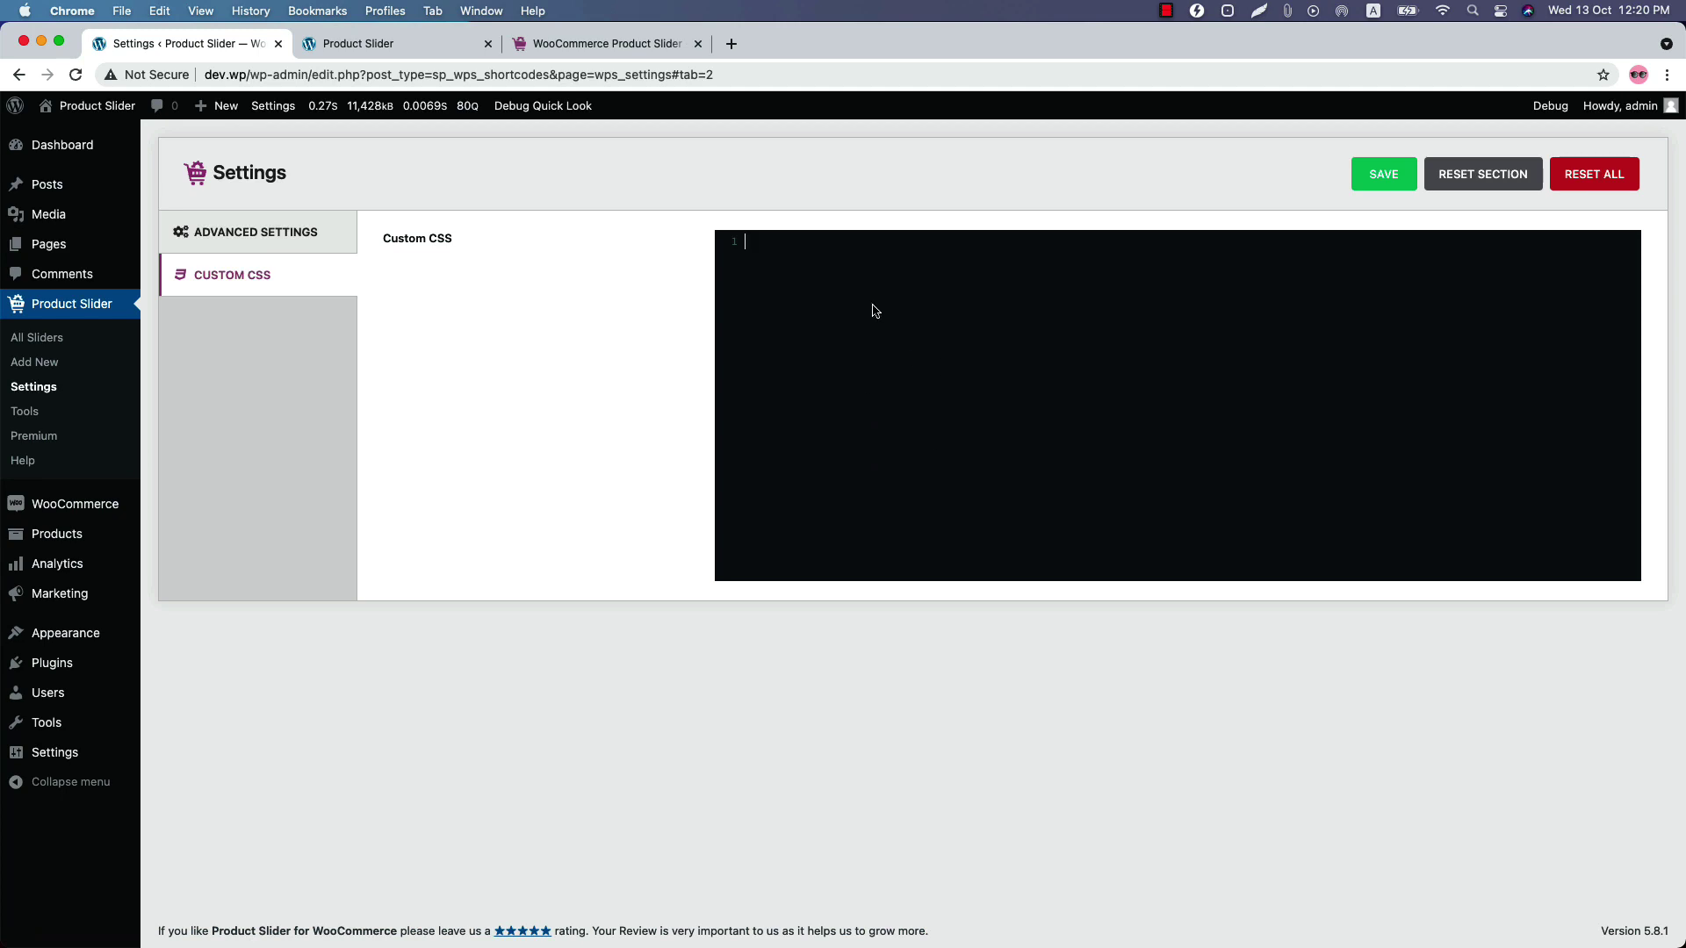
- Go to Product Slider > Tools to reach the Export/Import page
left_click(39, 414)
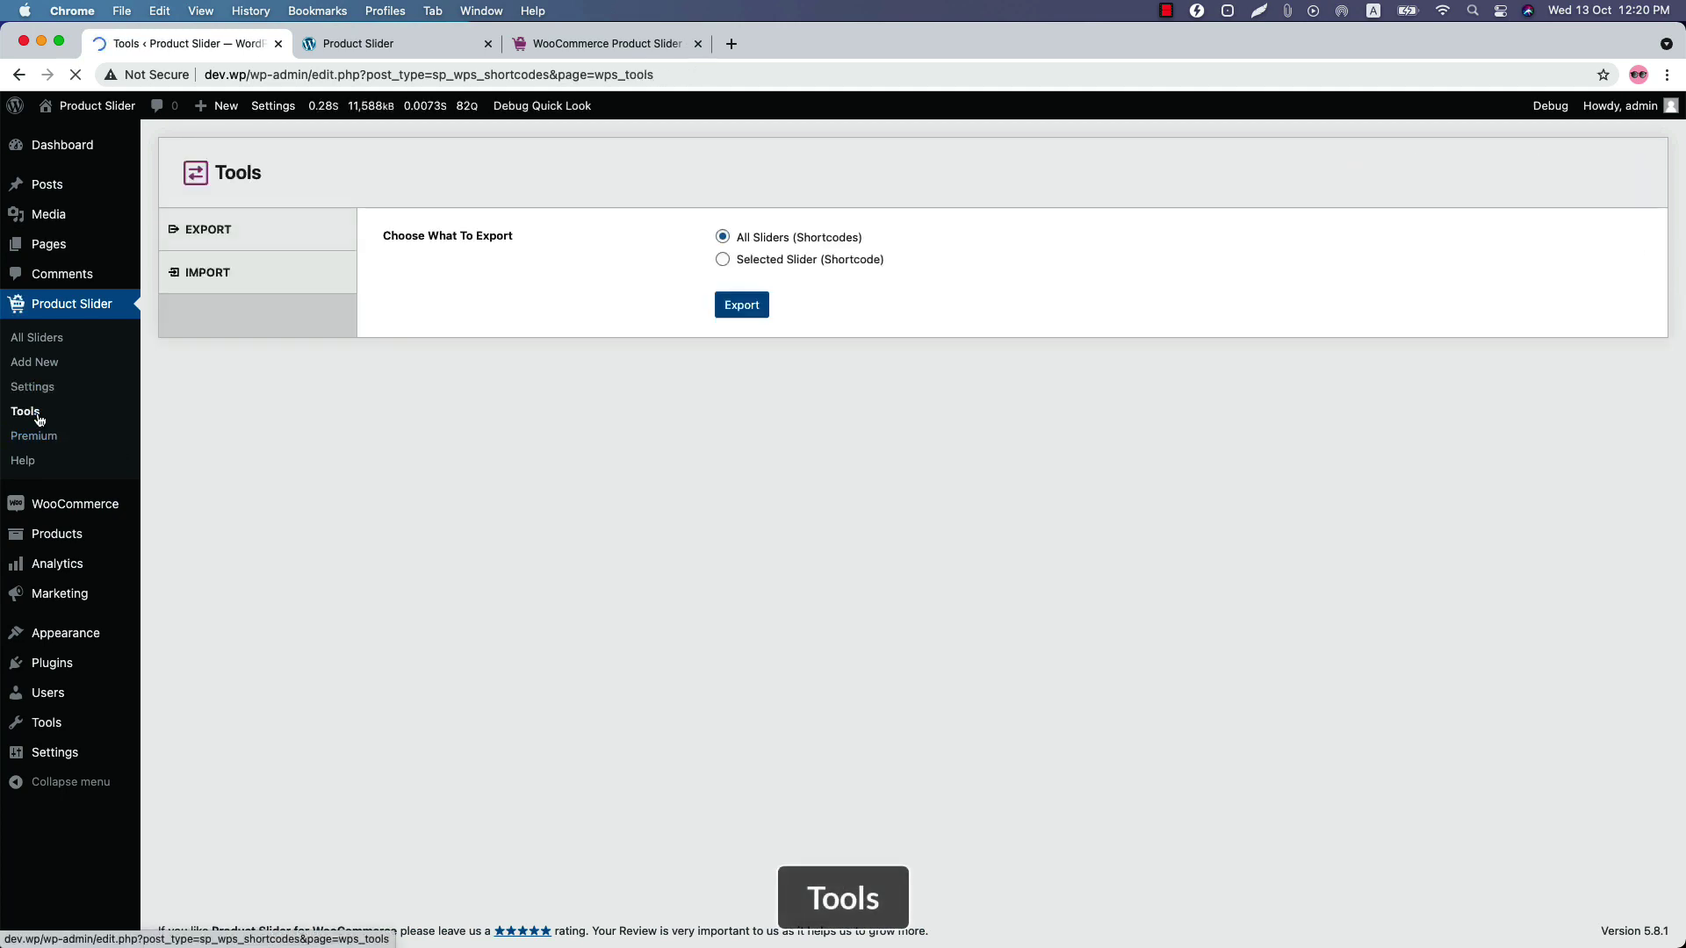